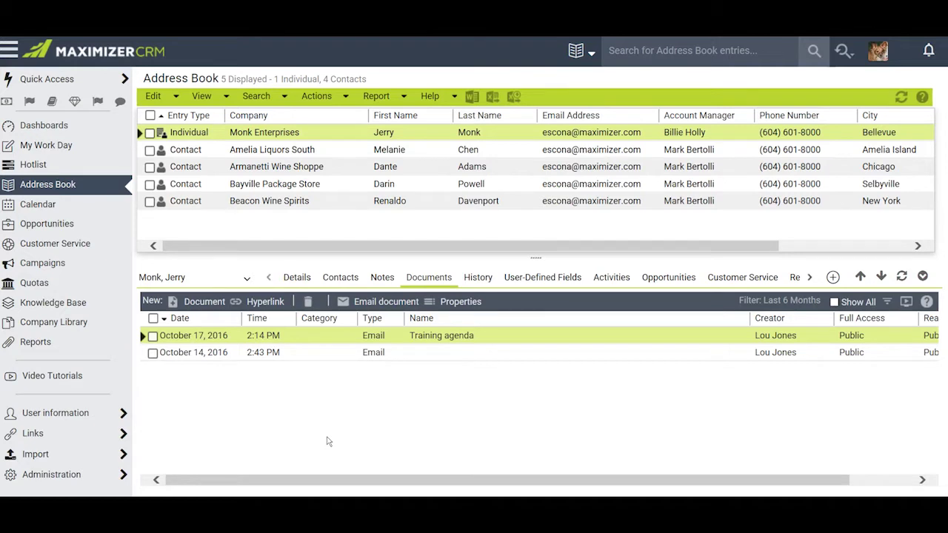
# Step: In the email preferences, enable saving a message copy to the entry's Documents, including the body in the email note, and defaulting to "Separately" for multiple entries
pyautogui.click(878, 52)
pyautogui.click(835, 191)
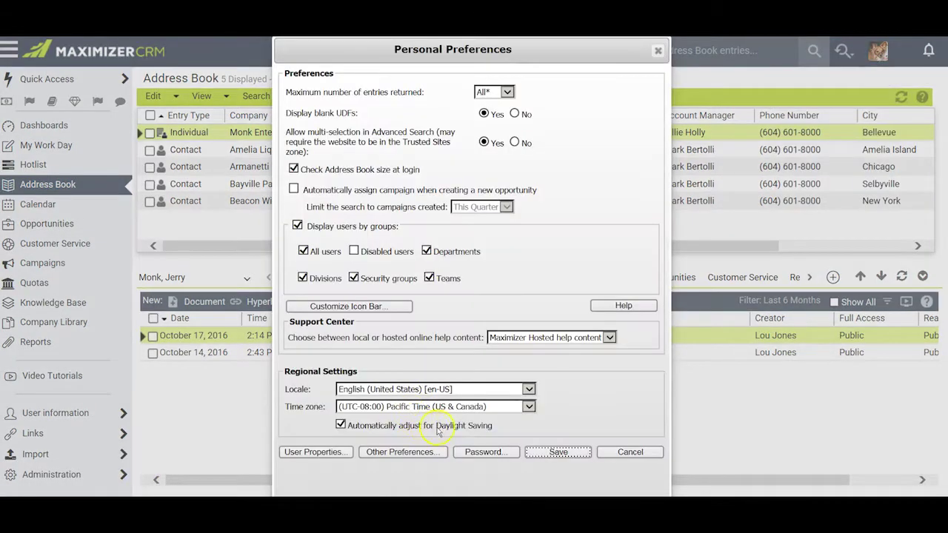
pyautogui.click(416, 451)
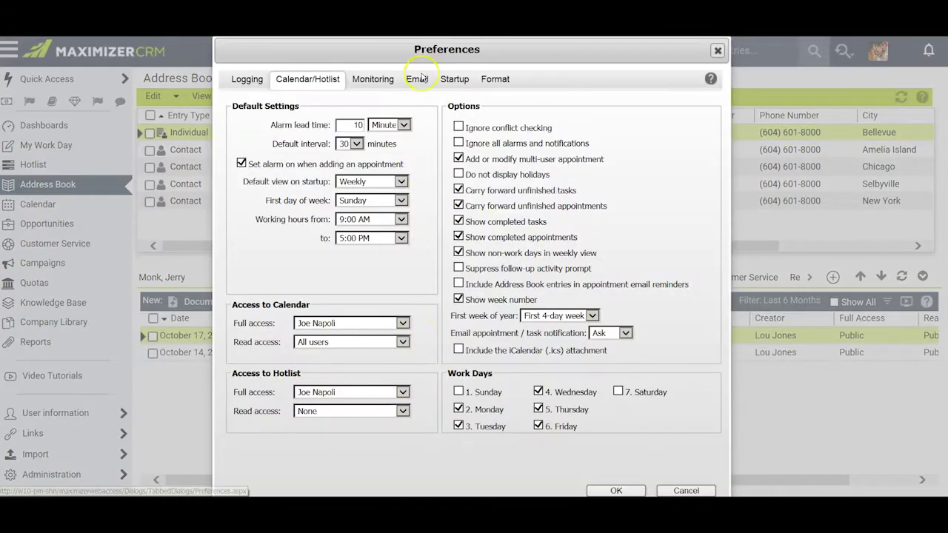
pyautogui.click(417, 79)
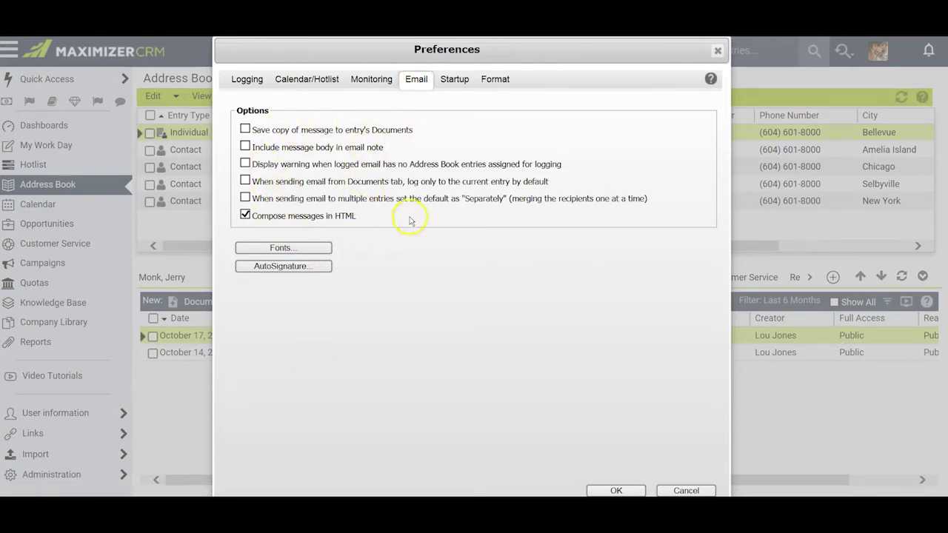
pyautogui.click(245, 130)
pyautogui.click(245, 147)
pyautogui.click(245, 199)
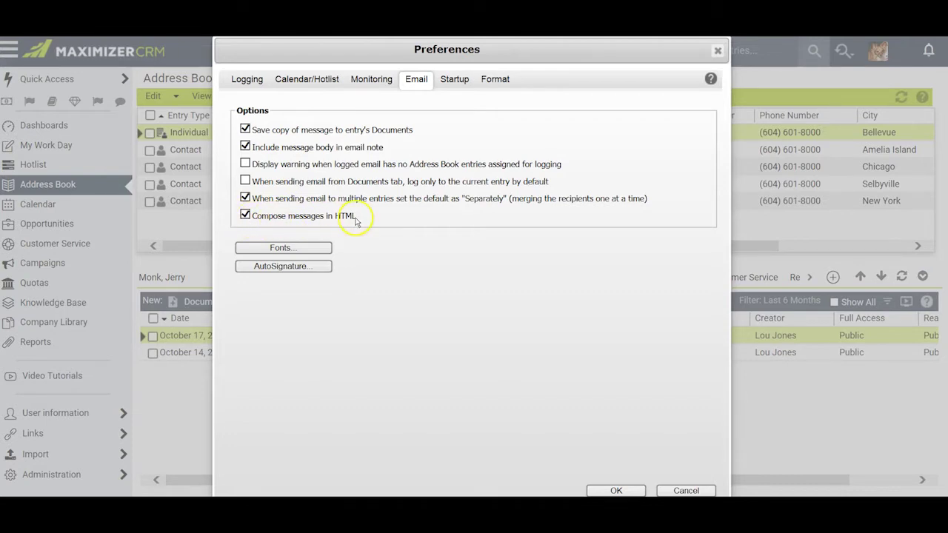
# Step: Set the font color for new email messages to black
pyautogui.click(293, 248)
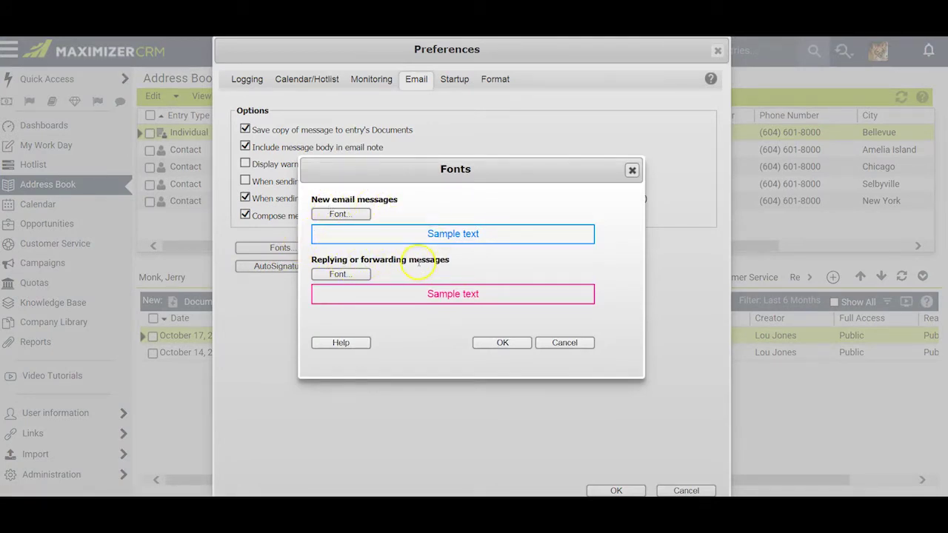
pyautogui.click(339, 215)
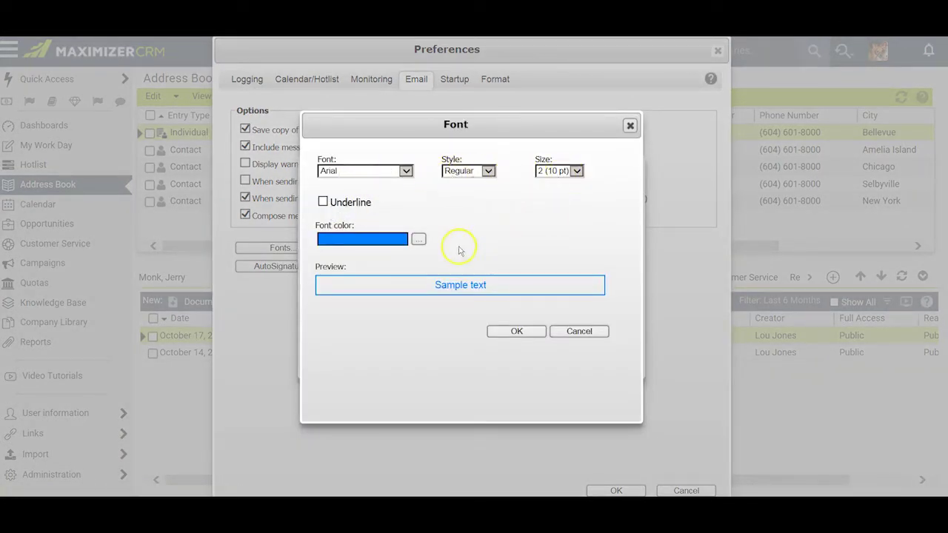
pyautogui.click(418, 238)
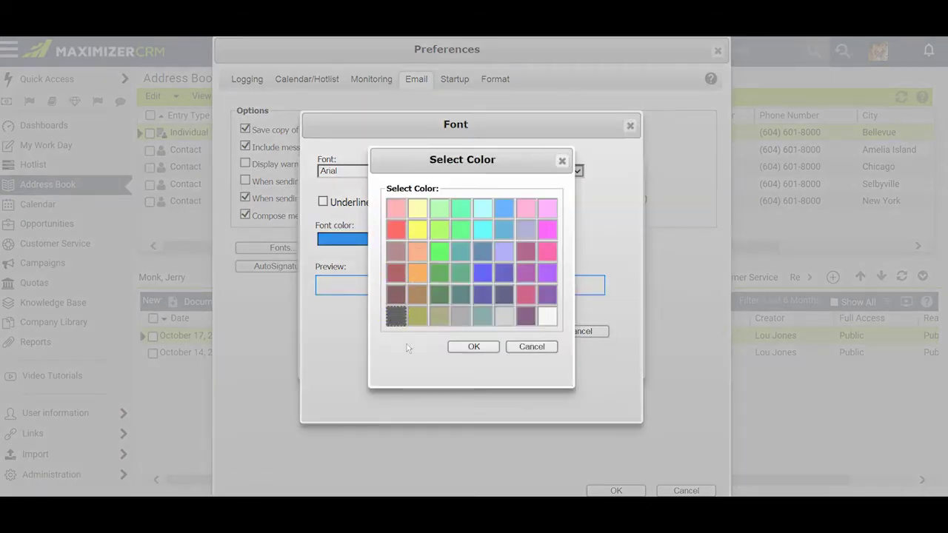
pyautogui.click(473, 347)
pyautogui.click(516, 331)
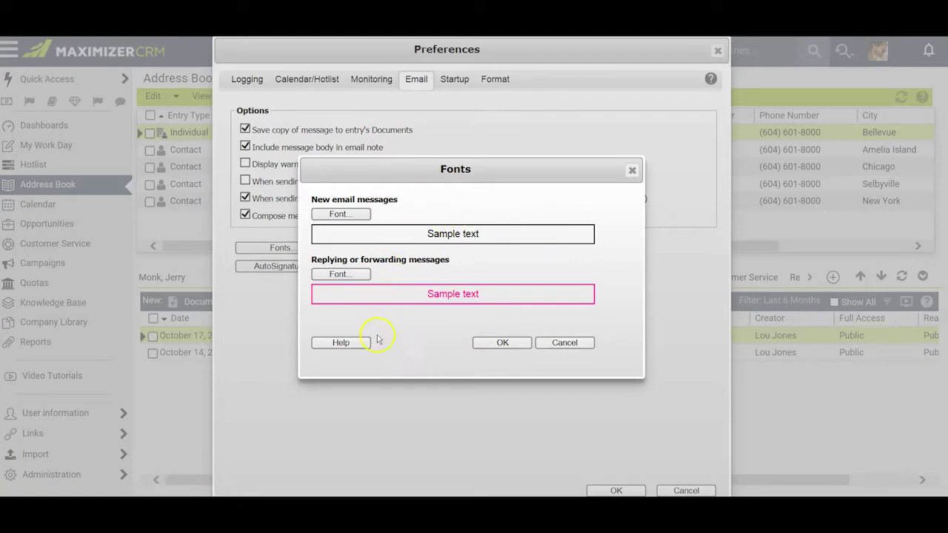
pyautogui.click(506, 344)
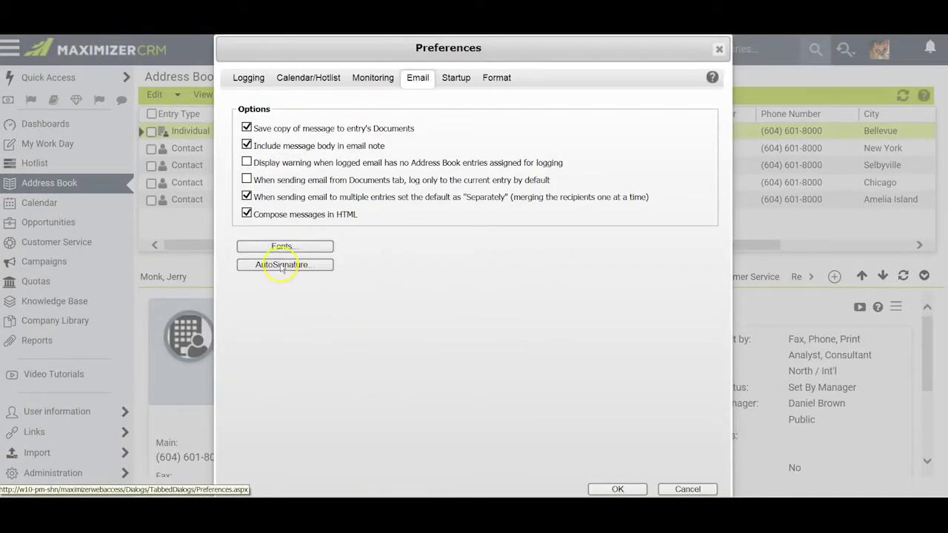
# Step: Review the AutoSignature's contact lines, unsubscribe sentence and options for outgoing, forwarded and replied messages
pyautogui.click(284, 267)
pyautogui.moveTo(306, 135); pyautogui.dragTo(222, 122)
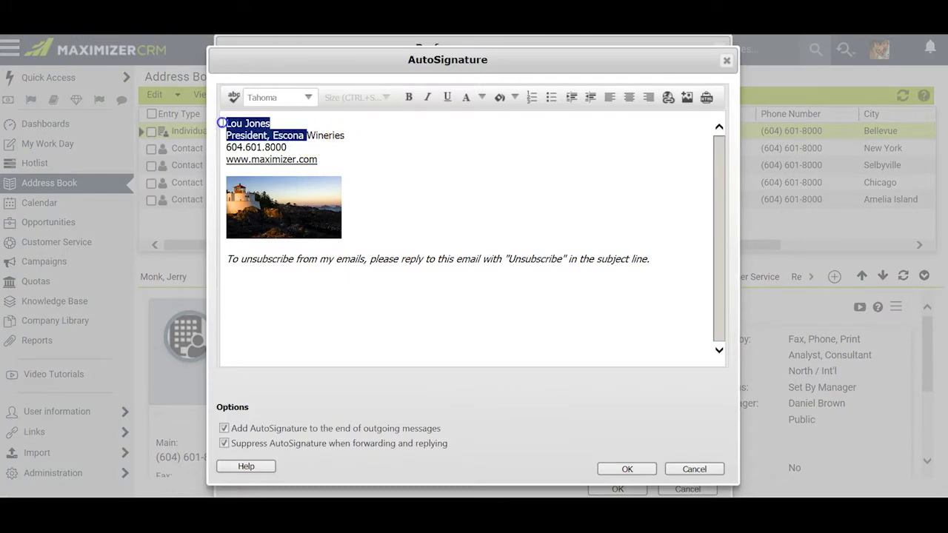
pyautogui.click(334, 158)
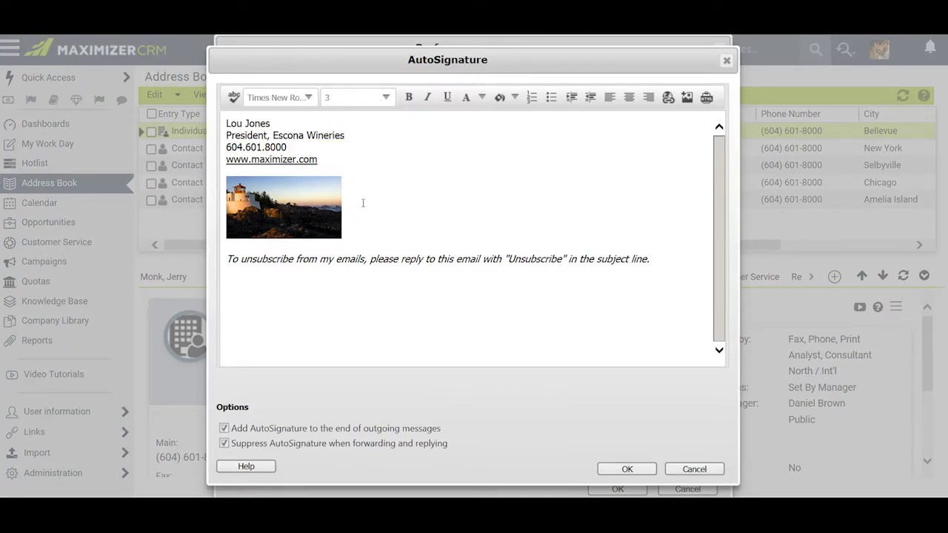
pyautogui.click(655, 259)
pyautogui.moveTo(637, 258); pyautogui.dragTo(223, 259)
pyautogui.click(238, 270)
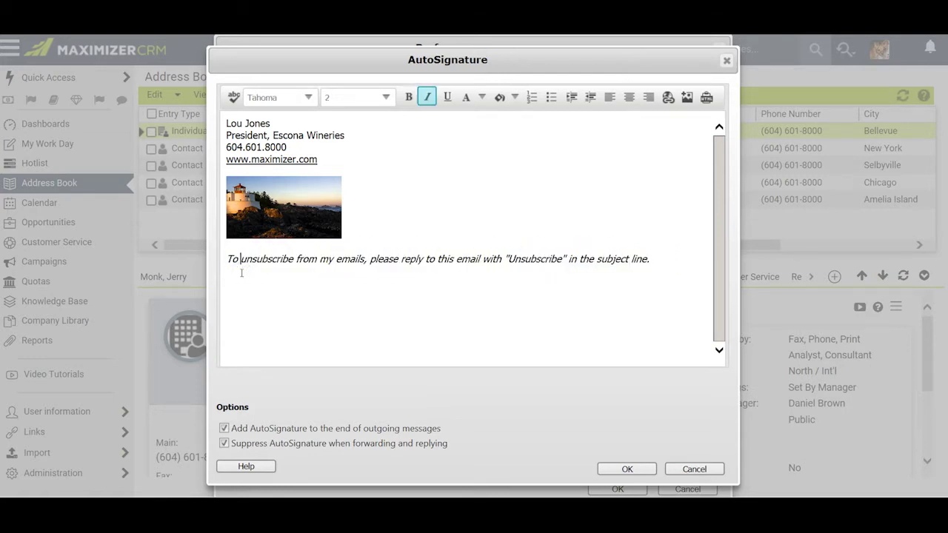
pyautogui.click(244, 280)
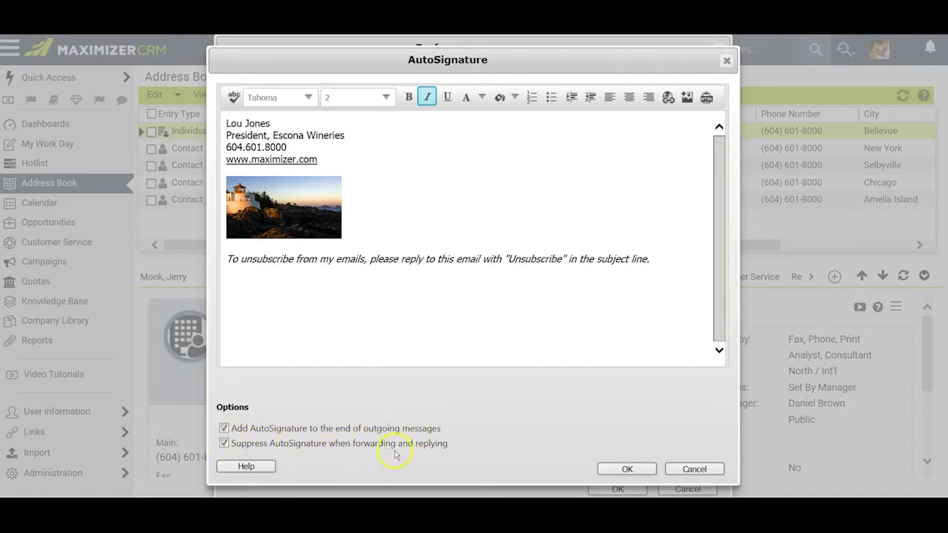
# Step: Accept the AutoSignature and save the email and personal preferences
pyautogui.click(628, 470)
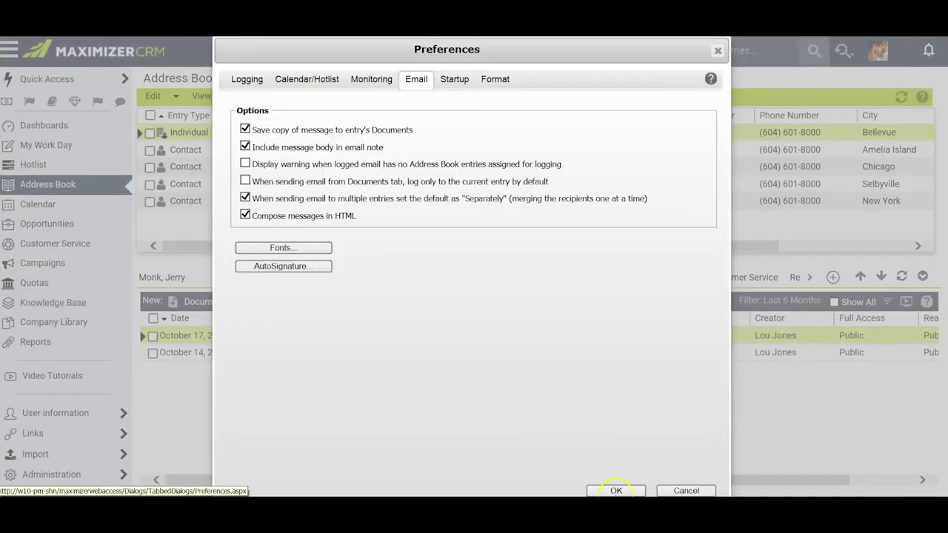
pyautogui.click(616, 491)
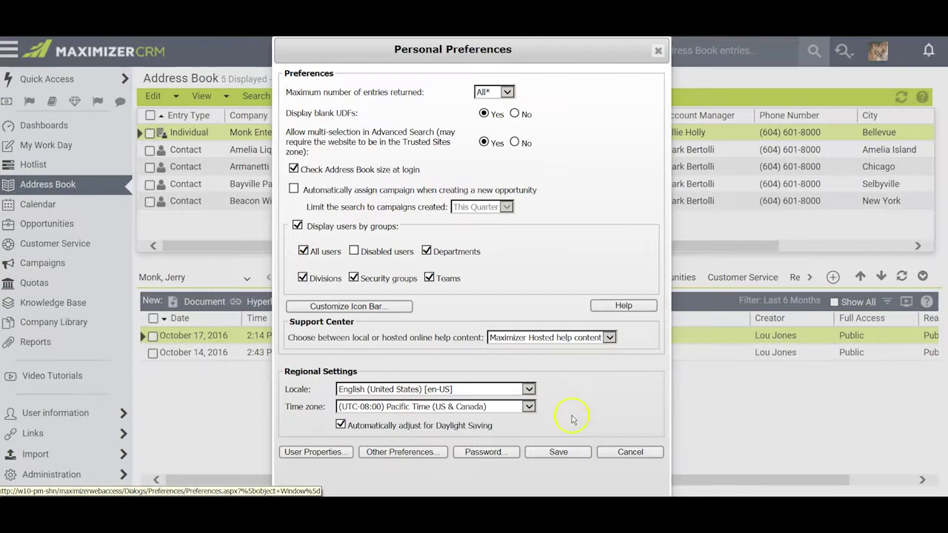
pyautogui.click(560, 454)
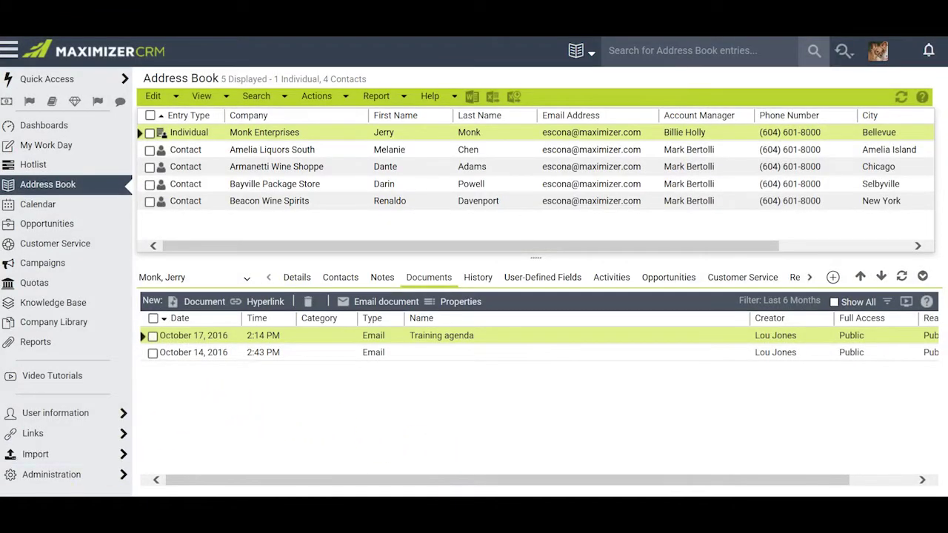
# Step: Show the details of the Monk Enterprises entry
pyautogui.click(296, 277)
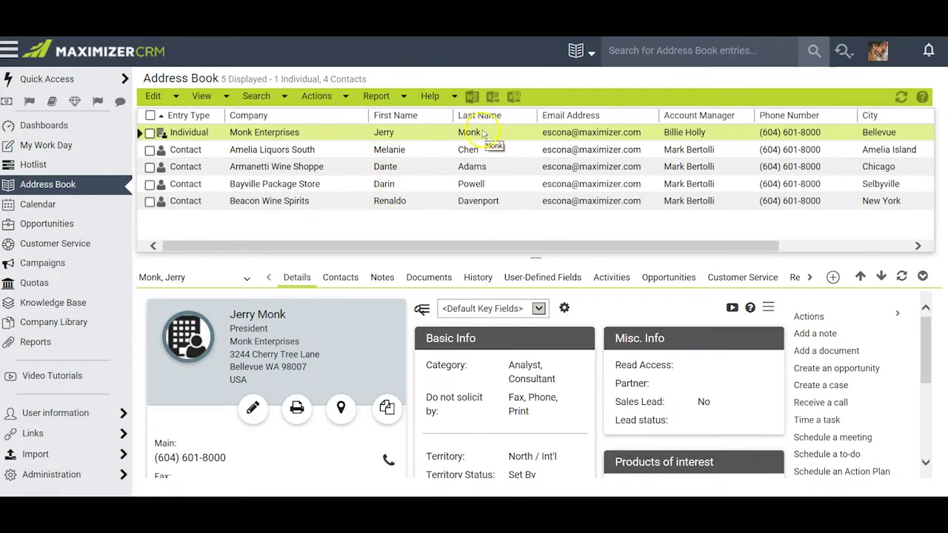
pyautogui.click(332, 103)
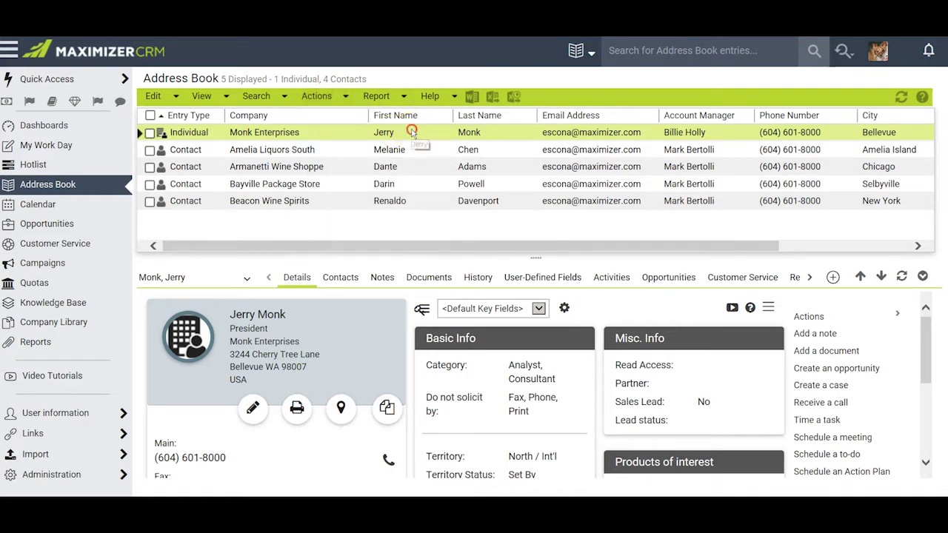
pyautogui.rightClick(412, 132)
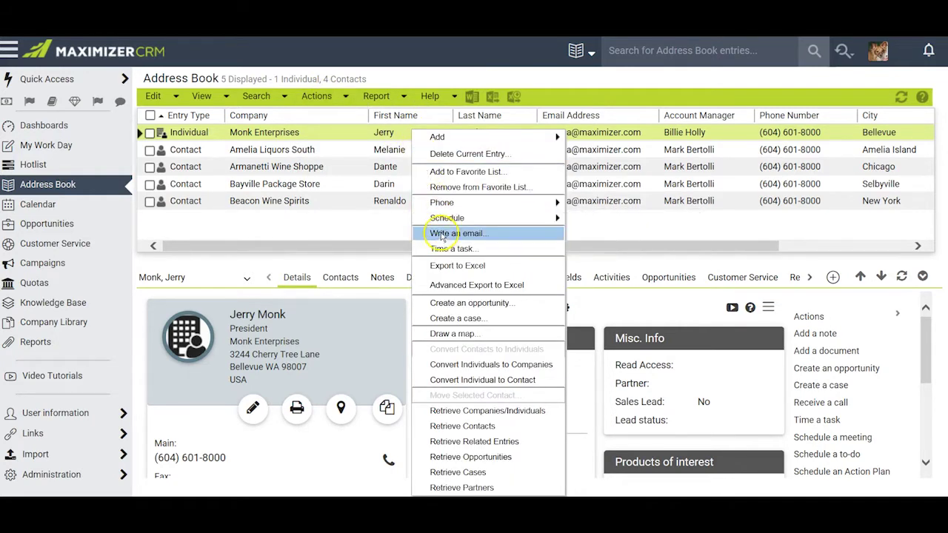
pyautogui.click(354, 138)
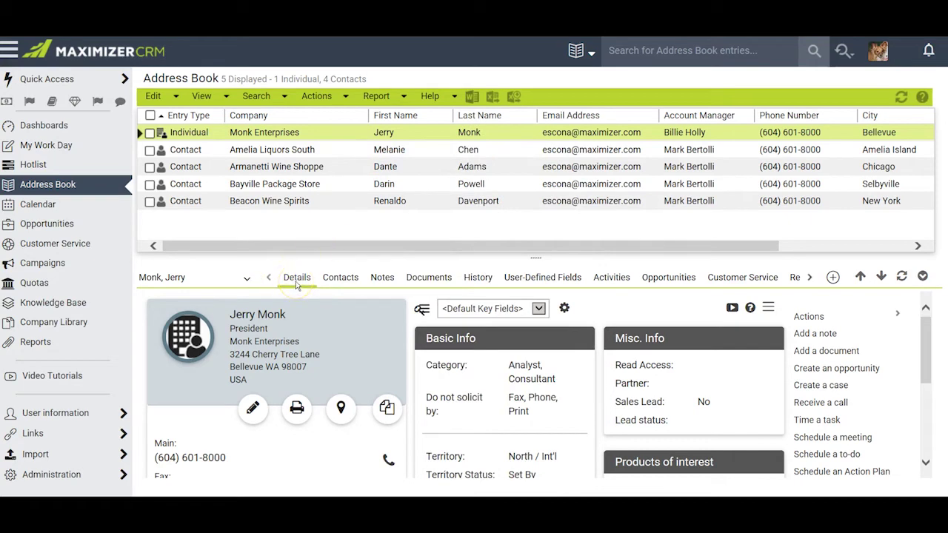
# Step: Write an email to the Monk Enterprises entry's address with the subject "Training Agenda" and the body "Here is the info I promised to send"
pyautogui.scroll(-3, 275, 444)
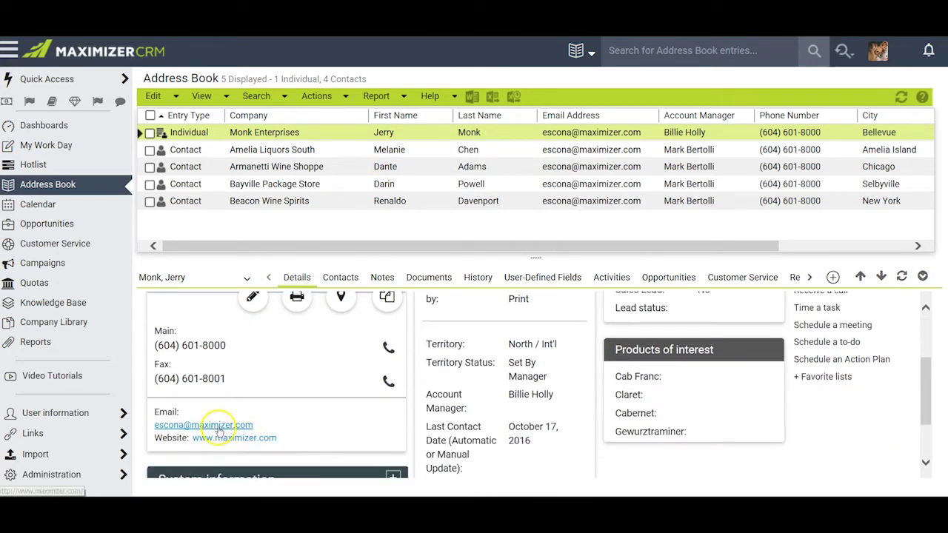
pyautogui.click(217, 425)
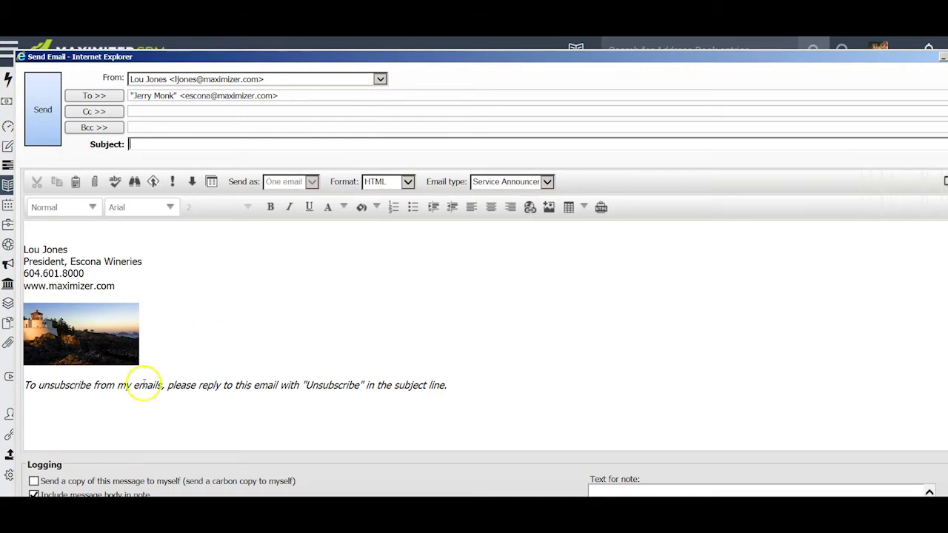
pyautogui.write('Training Agenda')
pyautogui.tripleClick(197, 145)
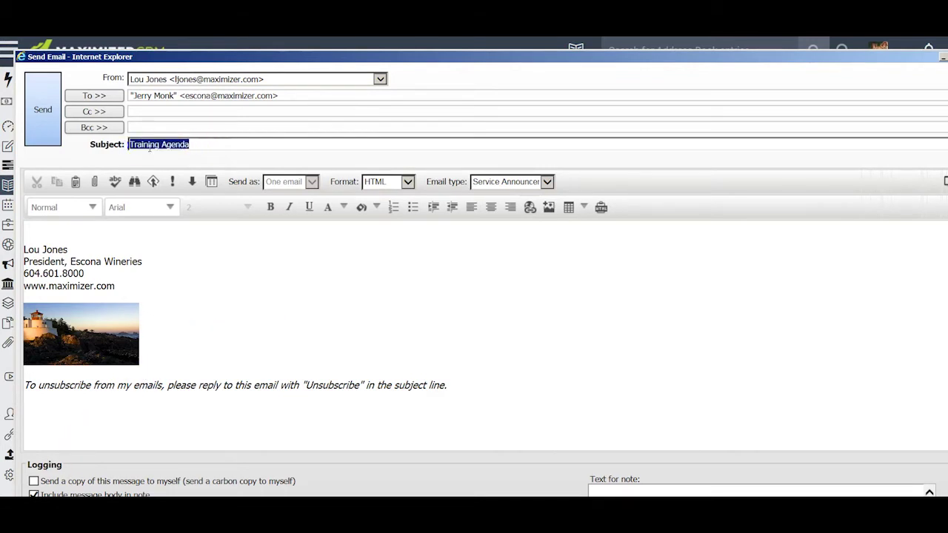
pyautogui.click(136, 229)
pyautogui.write('He')
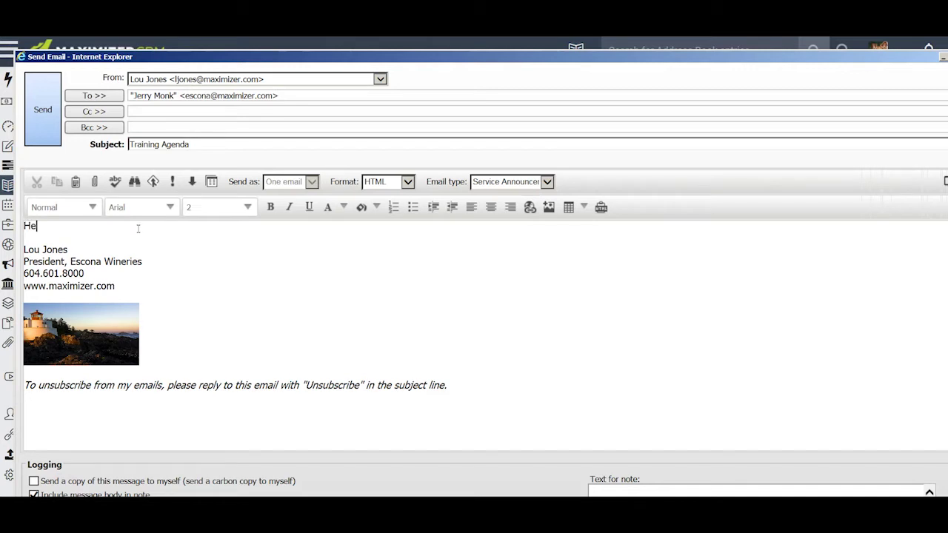
pyautogui.write('re is the info I promised to send')
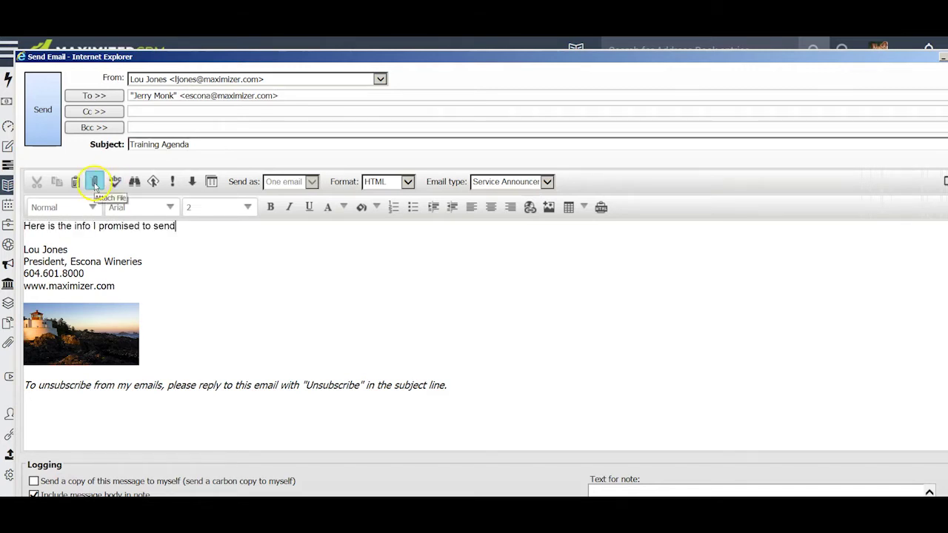
# Step: Attach the file "16-06-20 - 1 - NEW CRM LIVE BASIC Agenda.docx" to the email
pyautogui.click(94, 182)
pyautogui.click(611, 245)
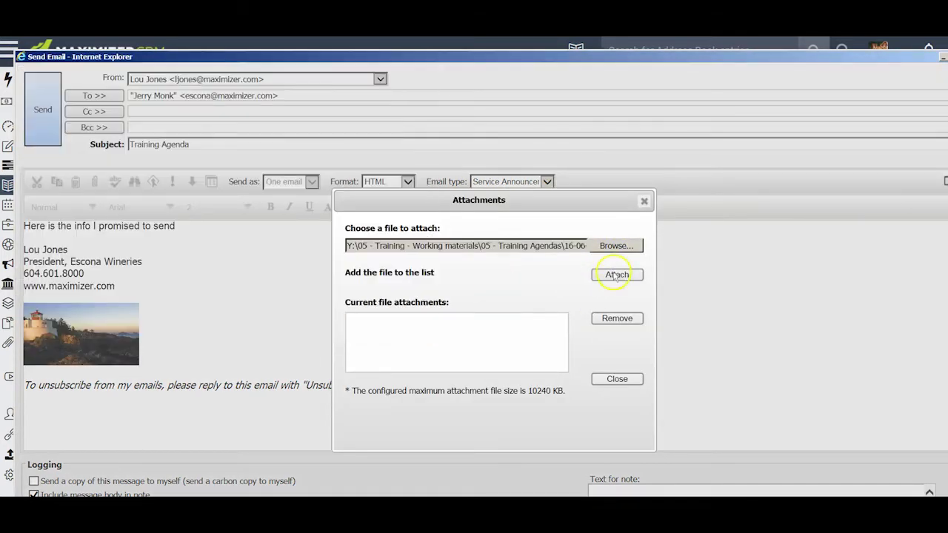
pyautogui.click(615, 276)
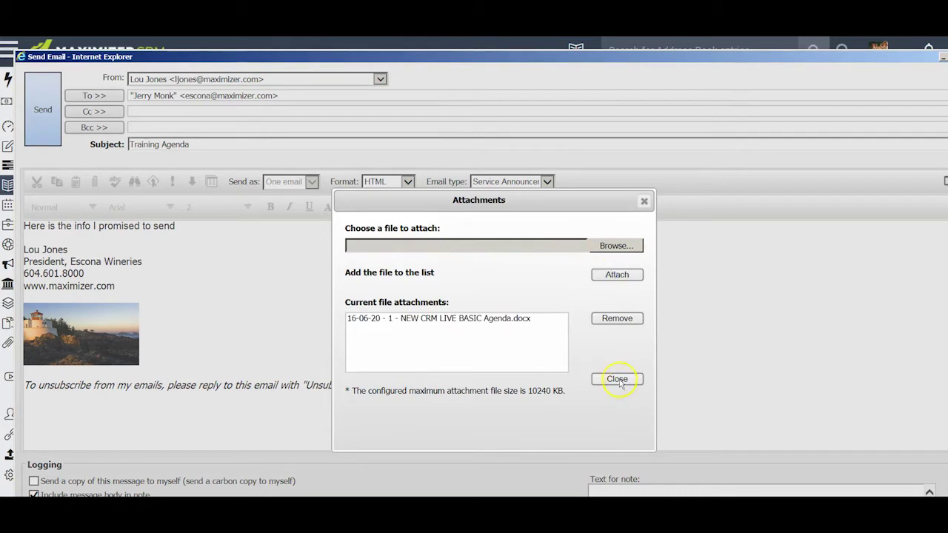
pyautogui.click(617, 379)
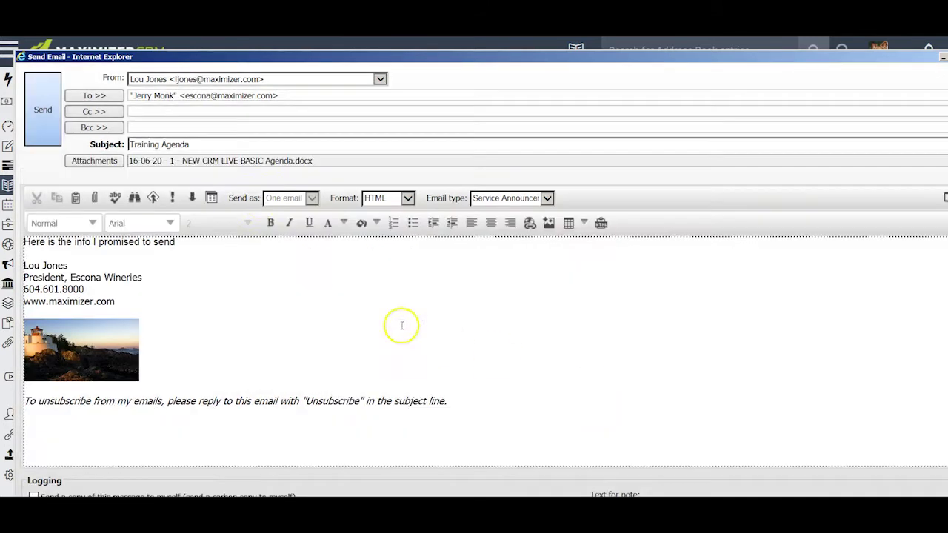
# Step: Set the email type to Marketing Email and send the message
pyautogui.click(546, 198)
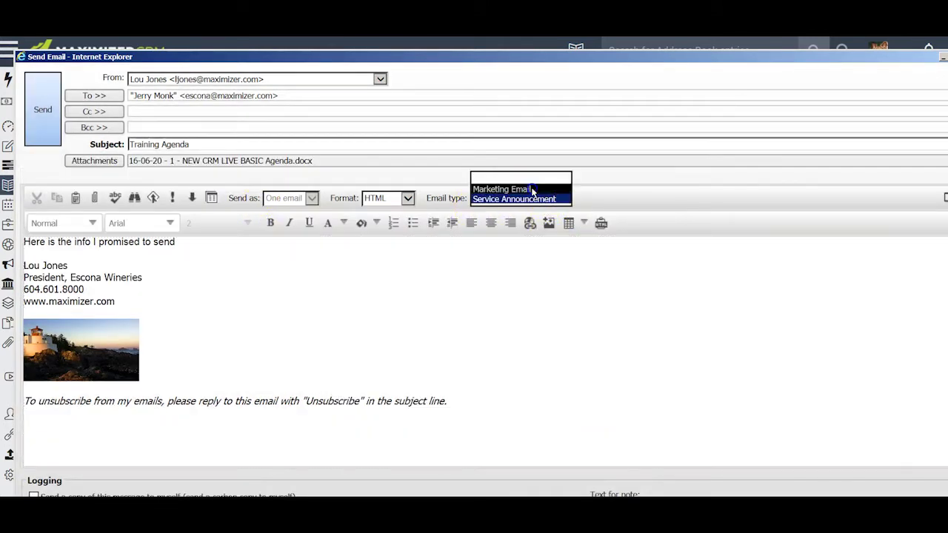
pyautogui.click(532, 190)
pyautogui.click(510, 302)
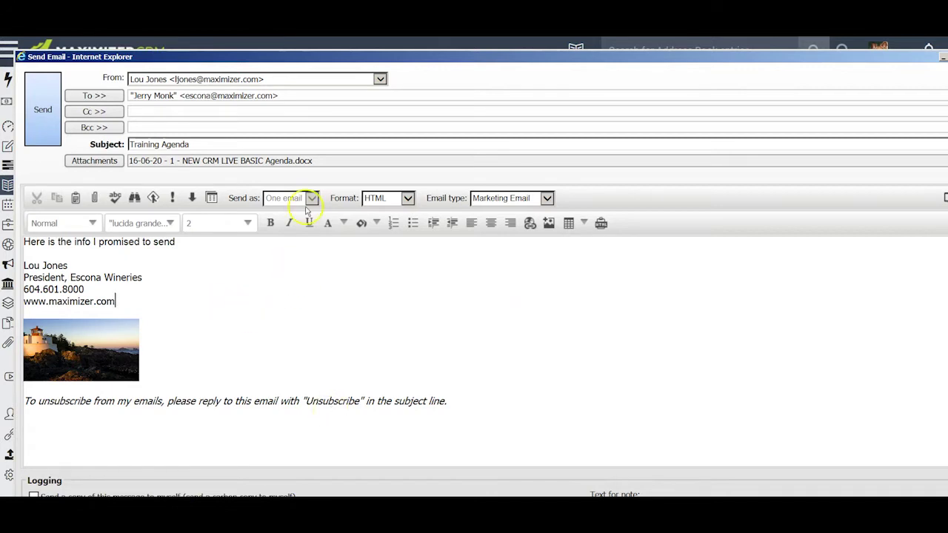
pyautogui.click(45, 111)
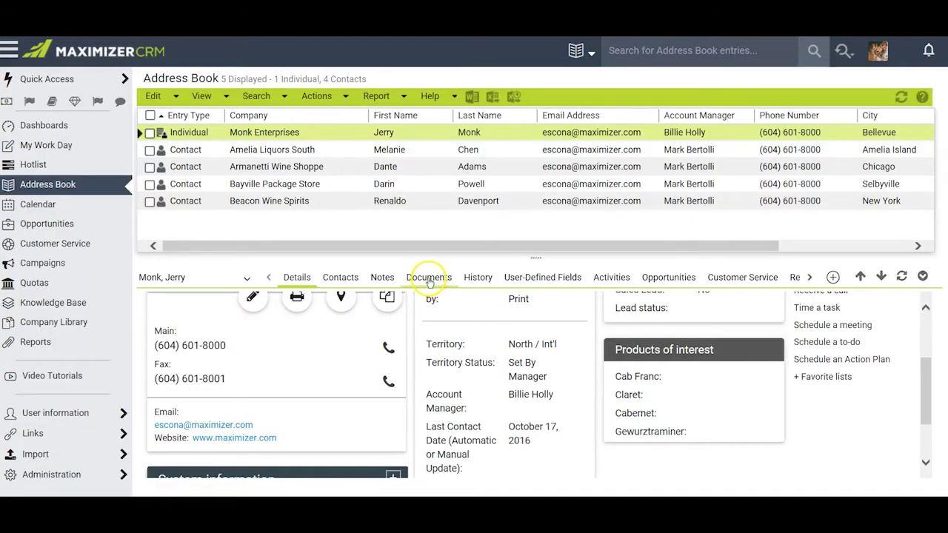
# Step: Refresh the Monk Enterprises entry's documents and select the saved "Training Agenda" email
pyautogui.click(428, 278)
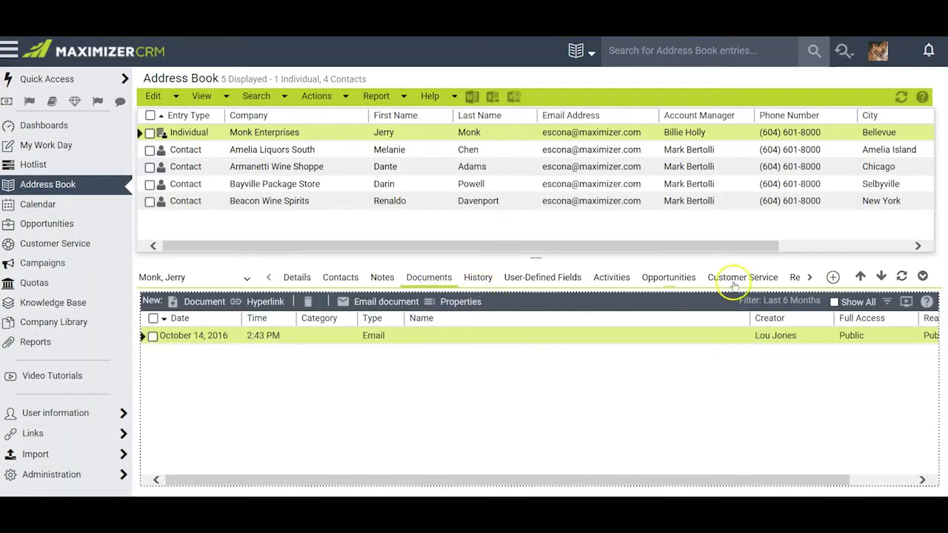
pyautogui.click(901, 276)
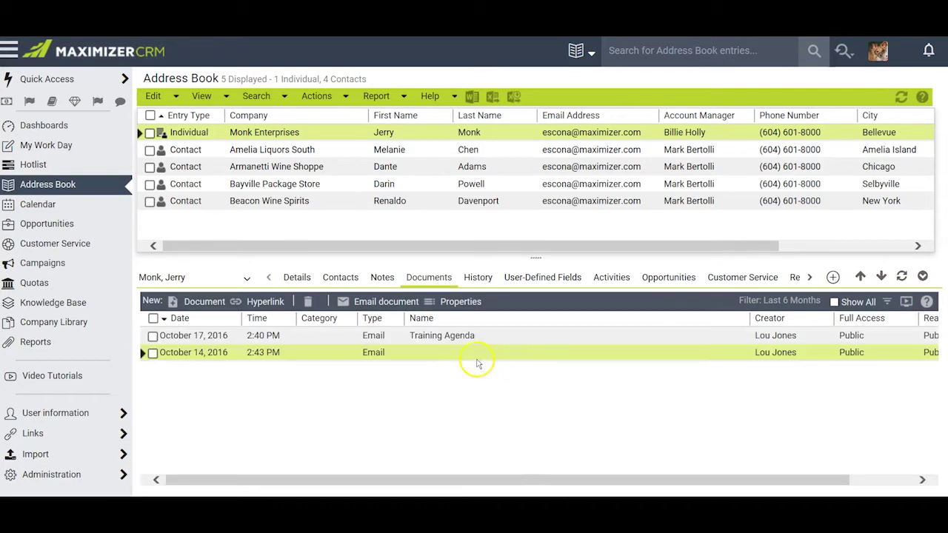
pyautogui.click(373, 337)
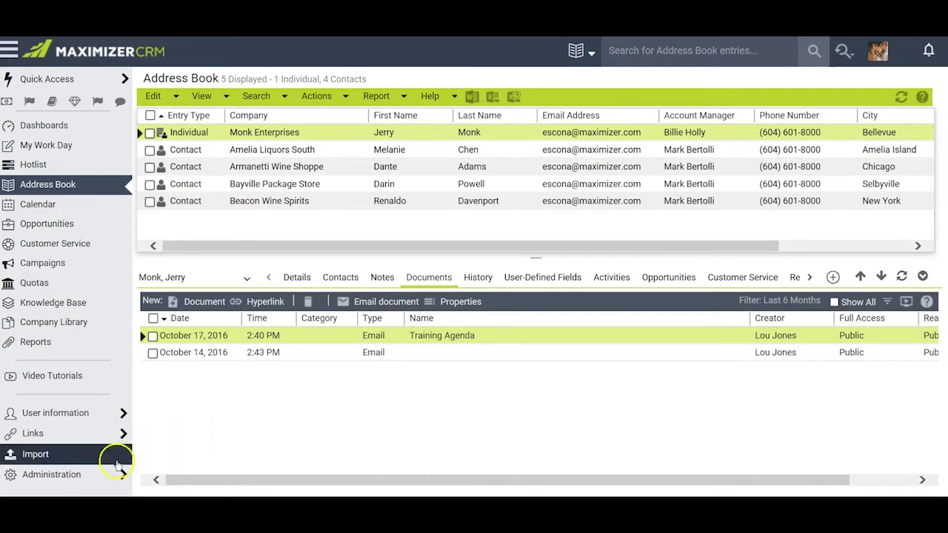
pyautogui.click(83, 474)
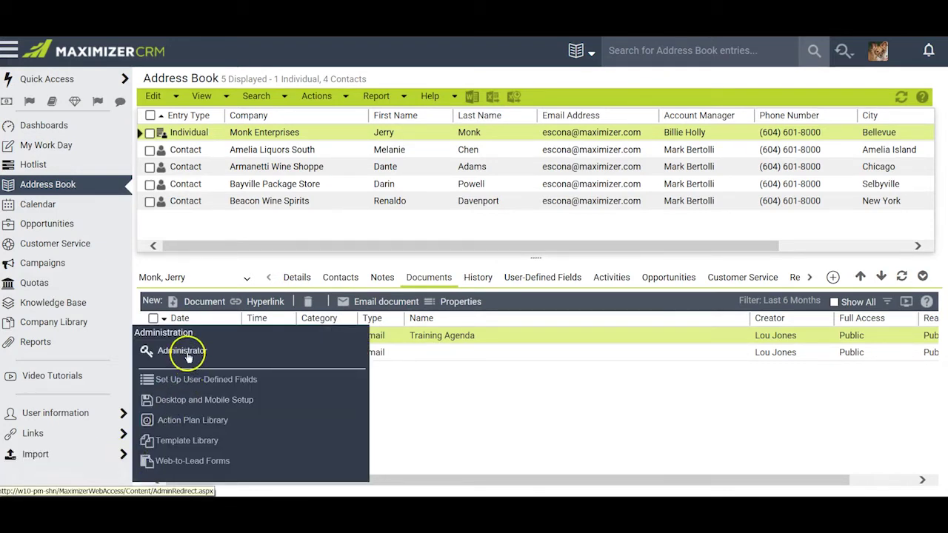
pyautogui.click(425, 393)
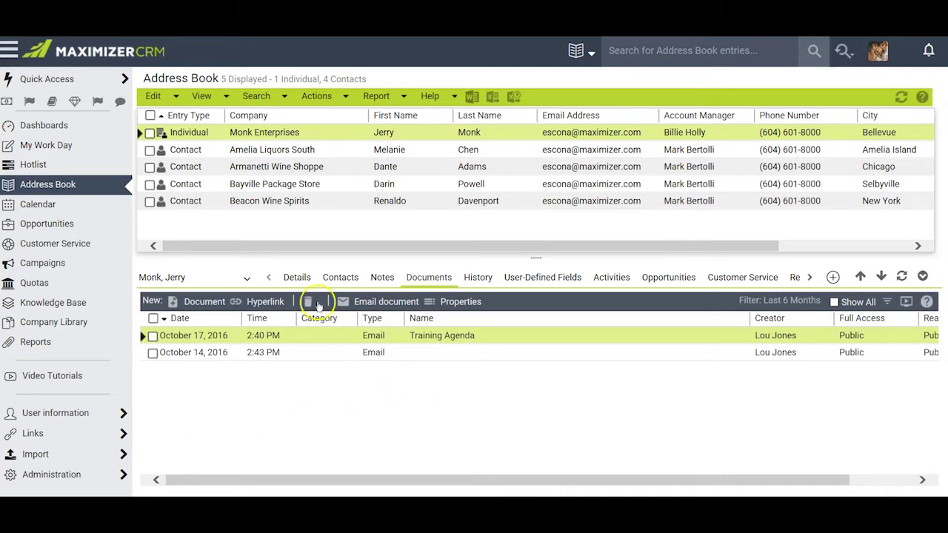
# Step: Start a new email from the address in the Monk Enterprises entry's details and clear the recipient
pyautogui.click(296, 279)
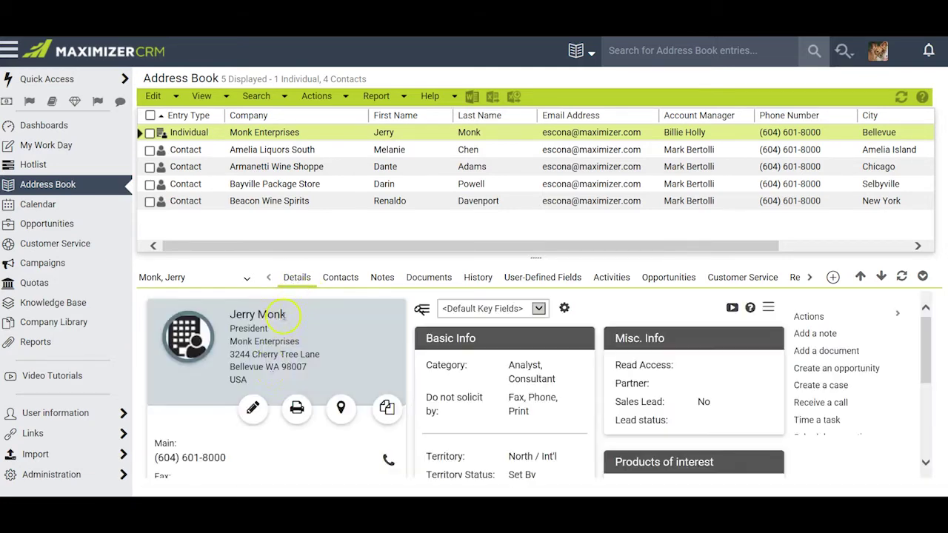
pyautogui.scroll(-2, 267, 378)
pyautogui.click(220, 424)
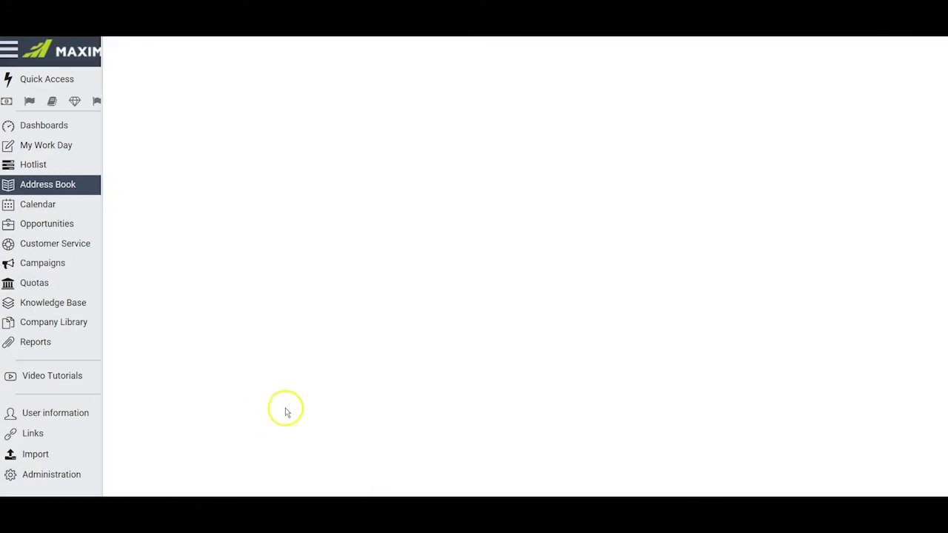
pyautogui.moveTo(579, 62); pyautogui.dragTo(529, 52)
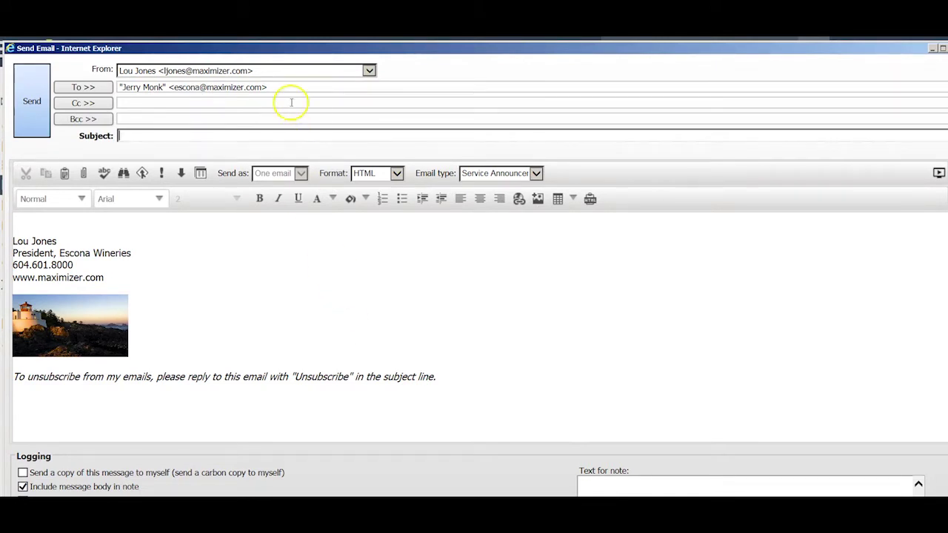
pyautogui.moveTo(263, 87); pyautogui.dragTo(140, 75)
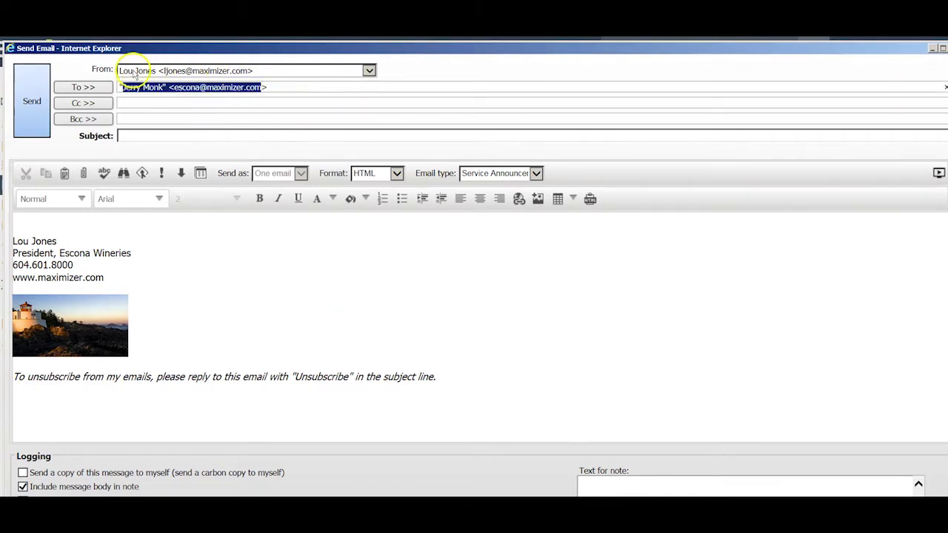
pyautogui.press('Delete')
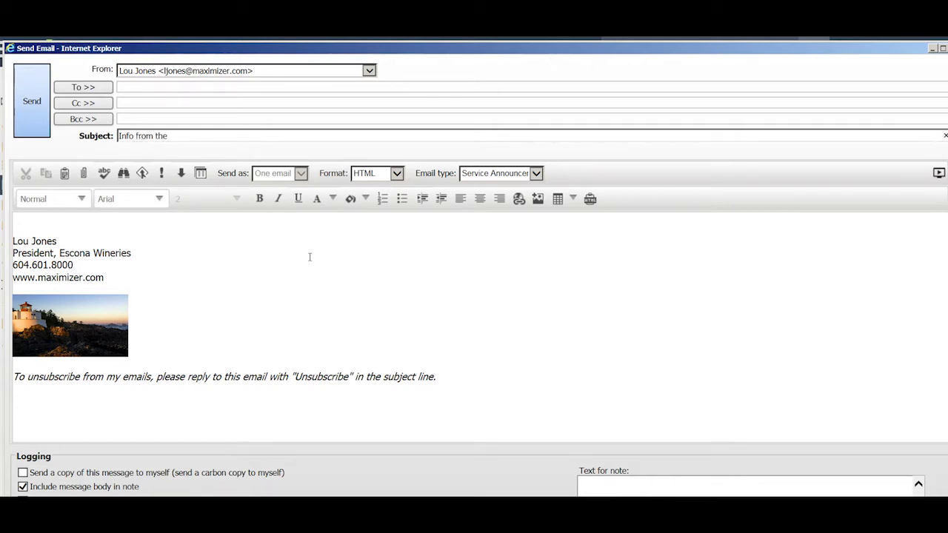
# Step: Set the email subject to "Info from the" followed by the Marketing merge field Conference last attended
pyautogui.click(143, 174)
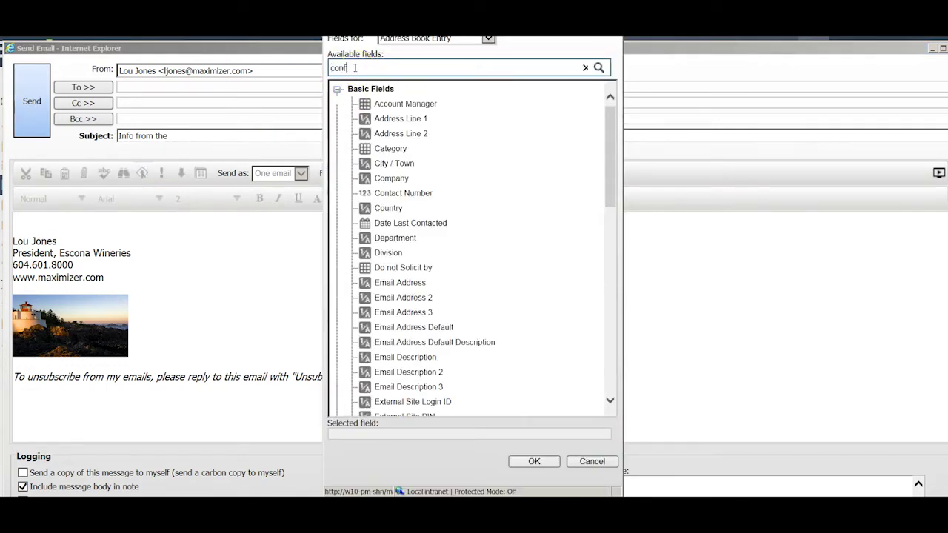
pyautogui.click(598, 67)
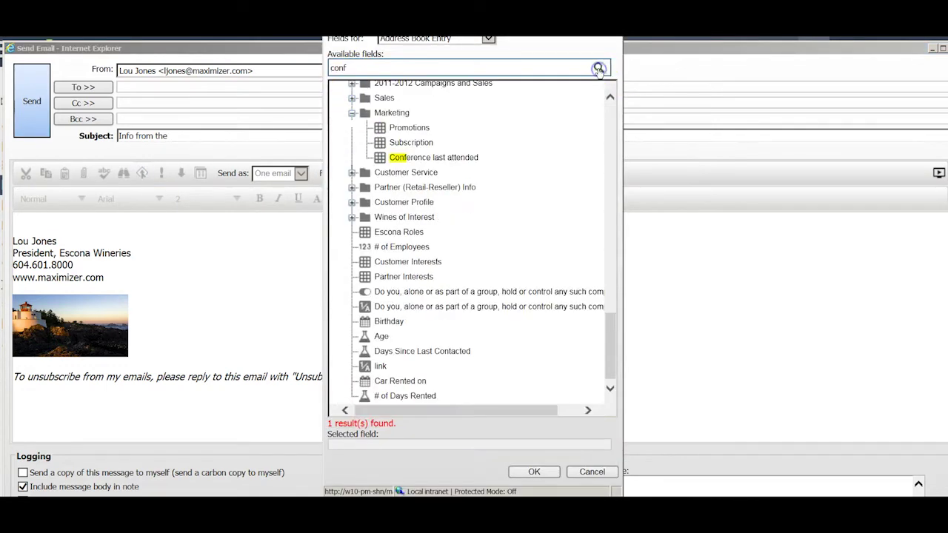
pyautogui.click(450, 160)
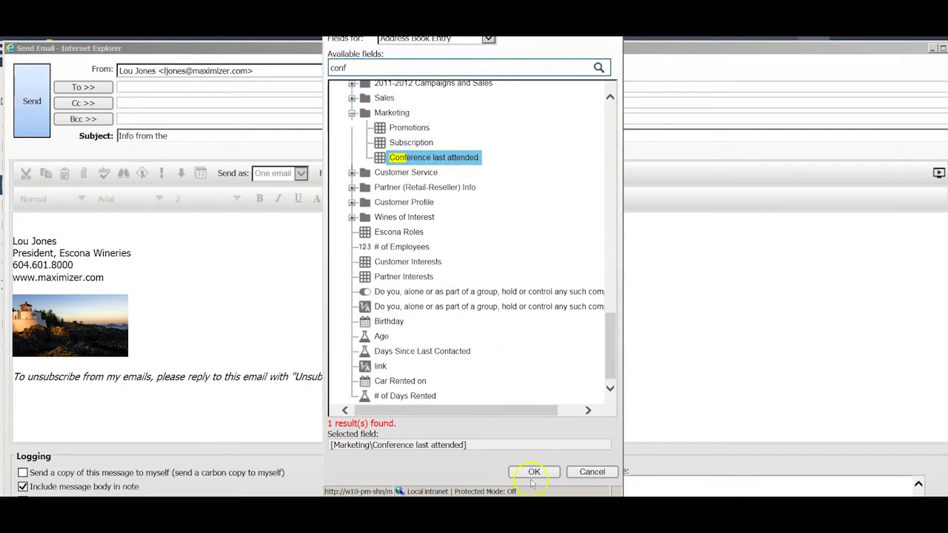
pyautogui.click(531, 472)
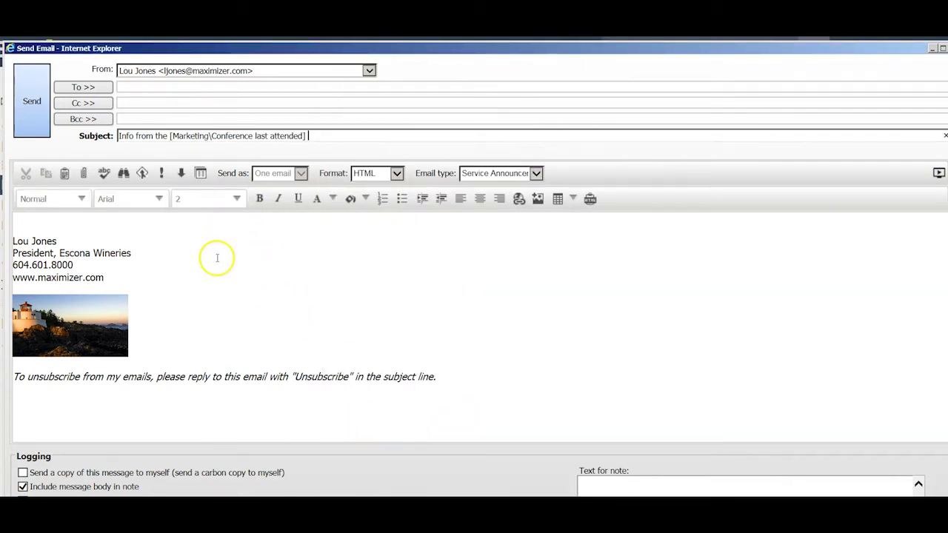
# Step: Begin the email body above the signature with "Hi" followed by the First Name merge field
pyautogui.click(34, 222)
pyautogui.click(143, 173)
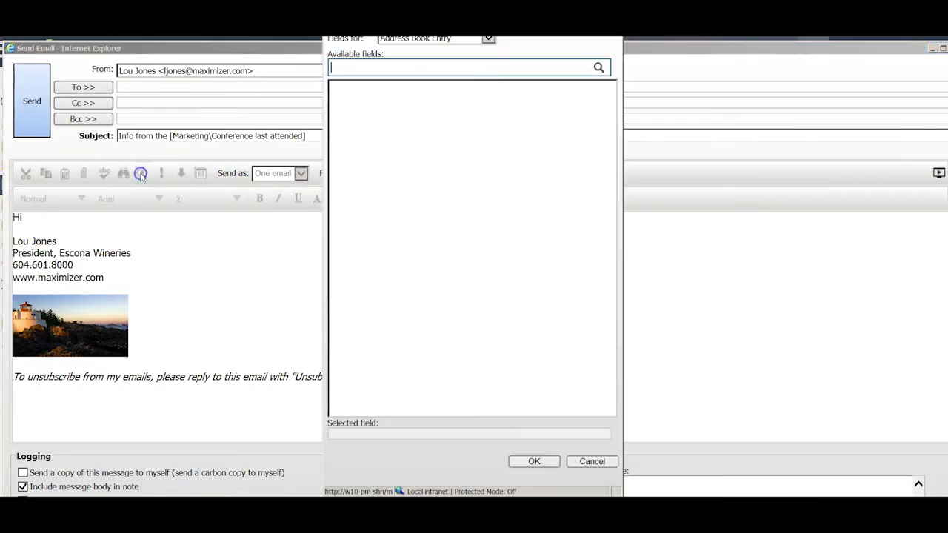
pyautogui.moveTo(607, 159); pyautogui.dragTo(612, 203)
pyautogui.click(393, 275)
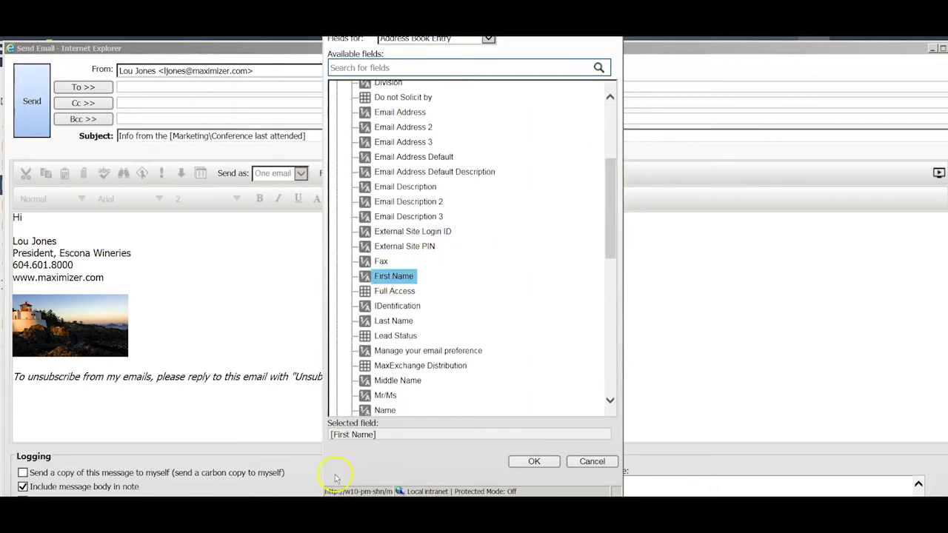
pyautogui.click(533, 462)
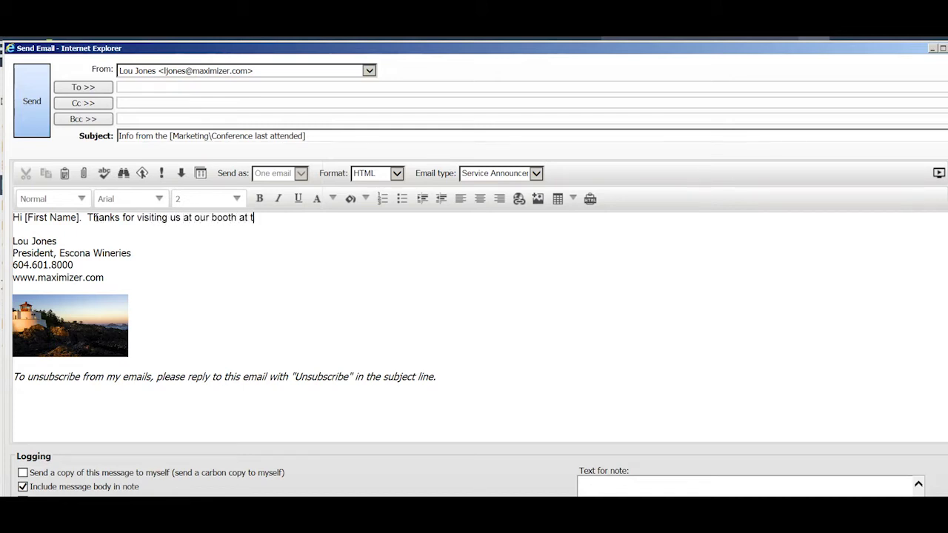
# Step: Complete the body with "Thanks for visiting us at our booth at the", the Conference last attended field, the promised-info and next-week-call sentences, and "Warm regards"
pyautogui.click(143, 173)
pyautogui.click(366, 67)
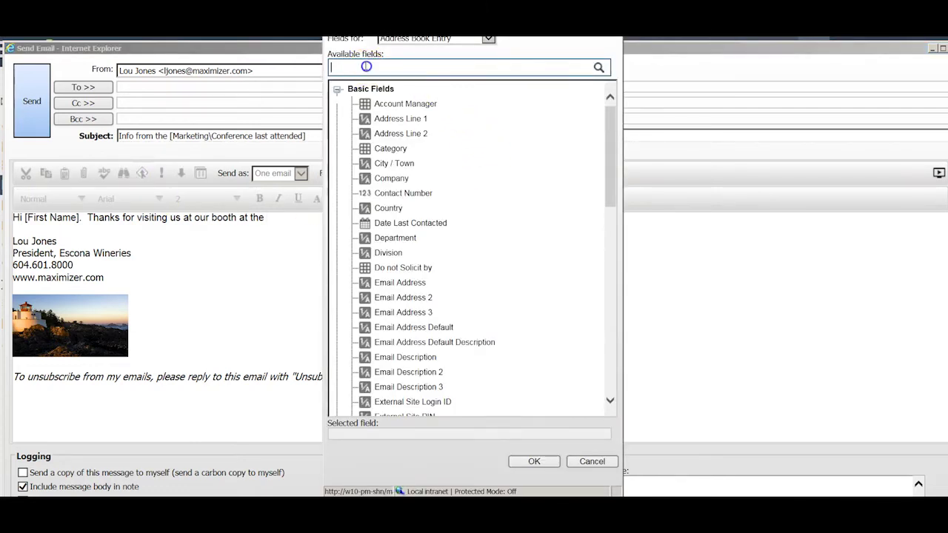
pyautogui.click(598, 68)
pyautogui.click(453, 159)
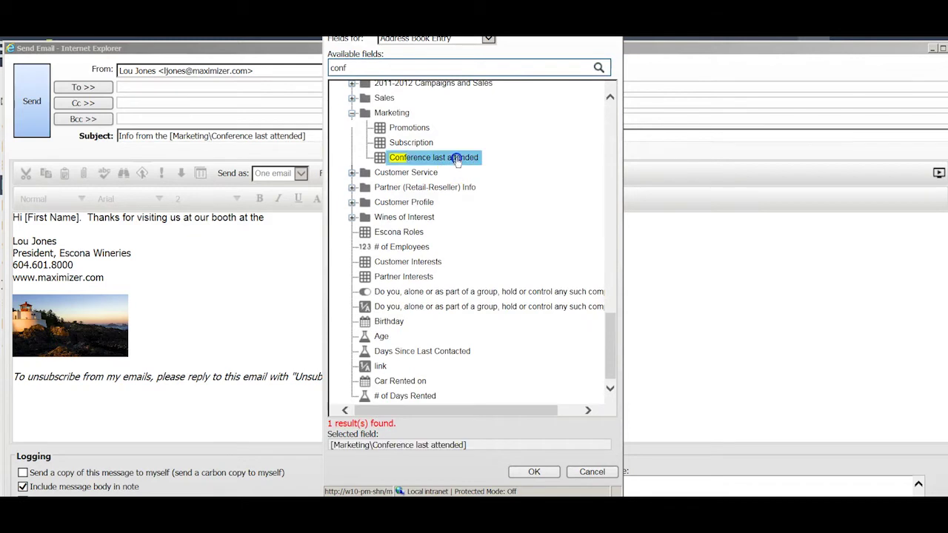
pyautogui.click(534, 472)
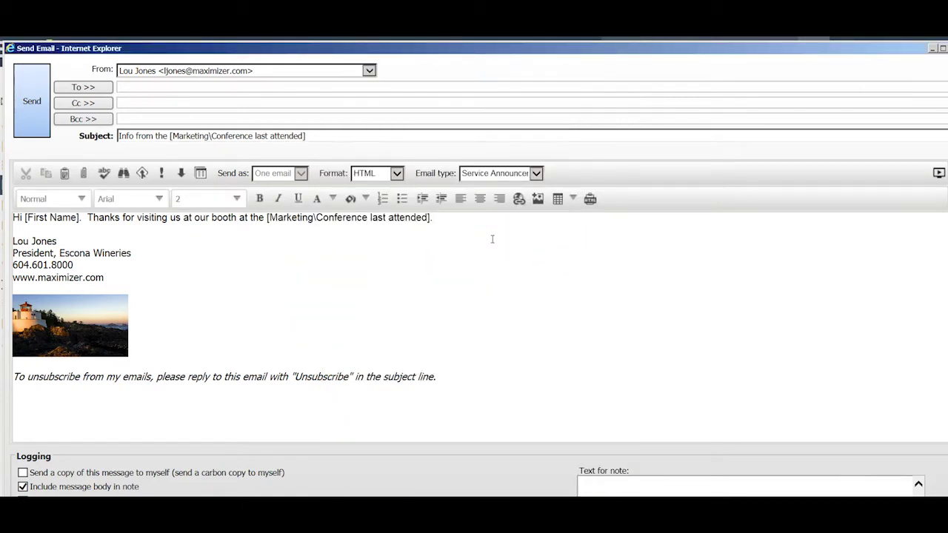
pyautogui.click(248, 277)
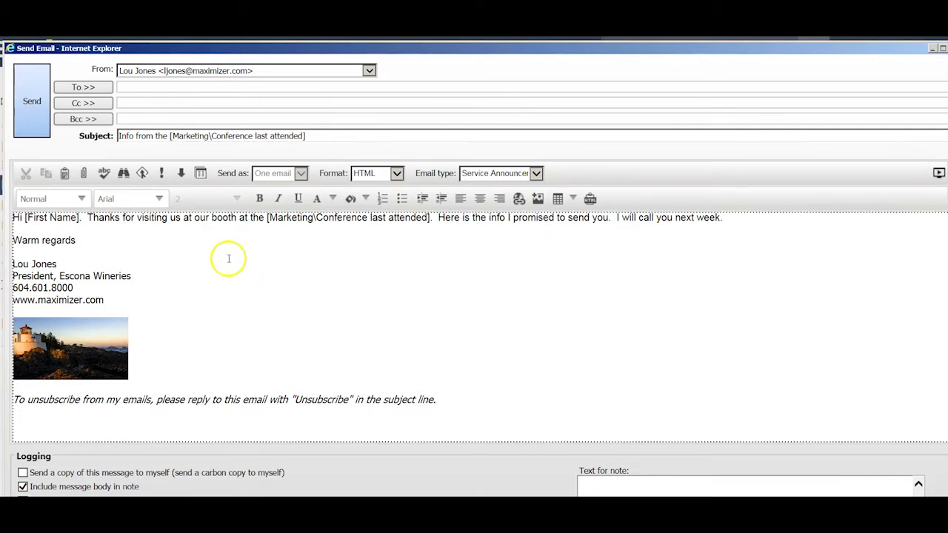
# Step: Save the composed email as a new HTML email template named "Conference follow up"
pyautogui.click(201, 174)
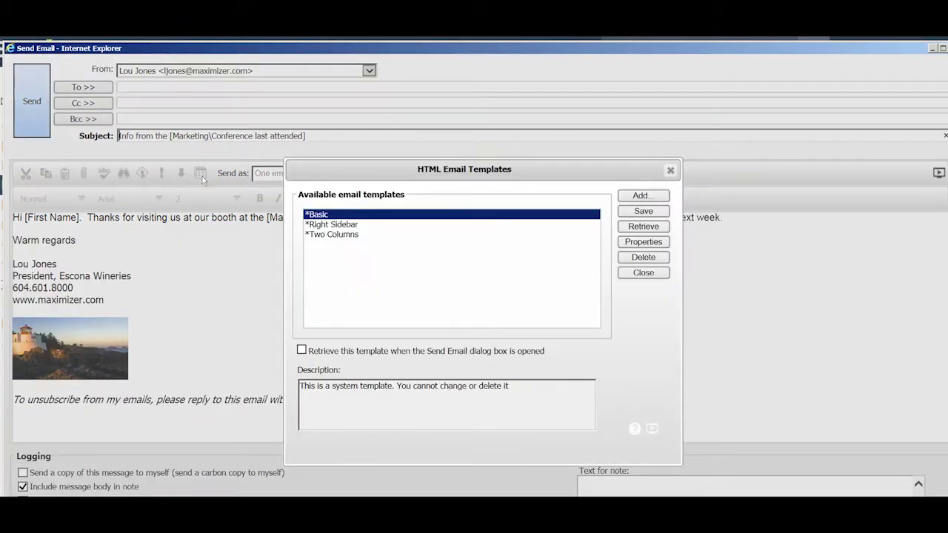
pyautogui.click(641, 196)
pyautogui.click(376, 208)
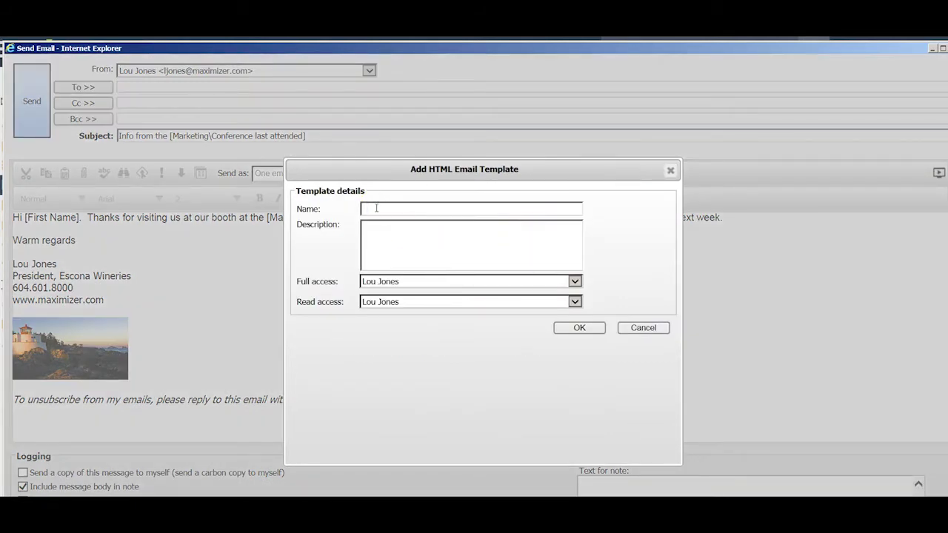
pyautogui.write('Conference follow up')
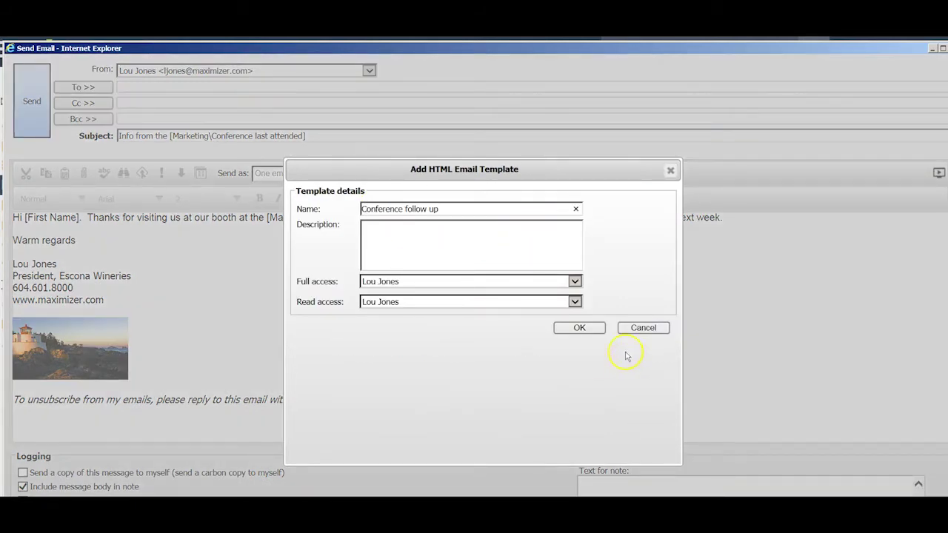
pyautogui.click(571, 329)
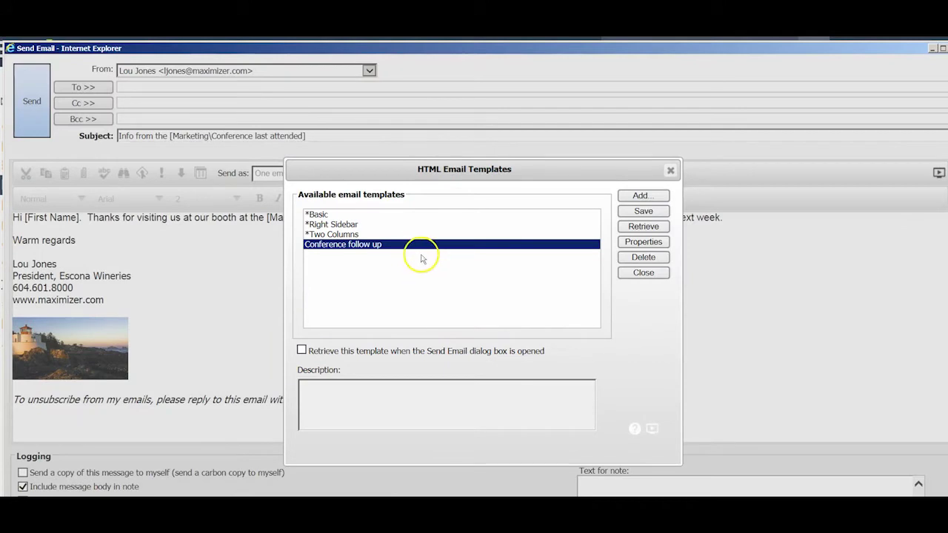
# Step: Set the "Conference follow up" template's read access to Public and close the template list
pyautogui.click(637, 242)
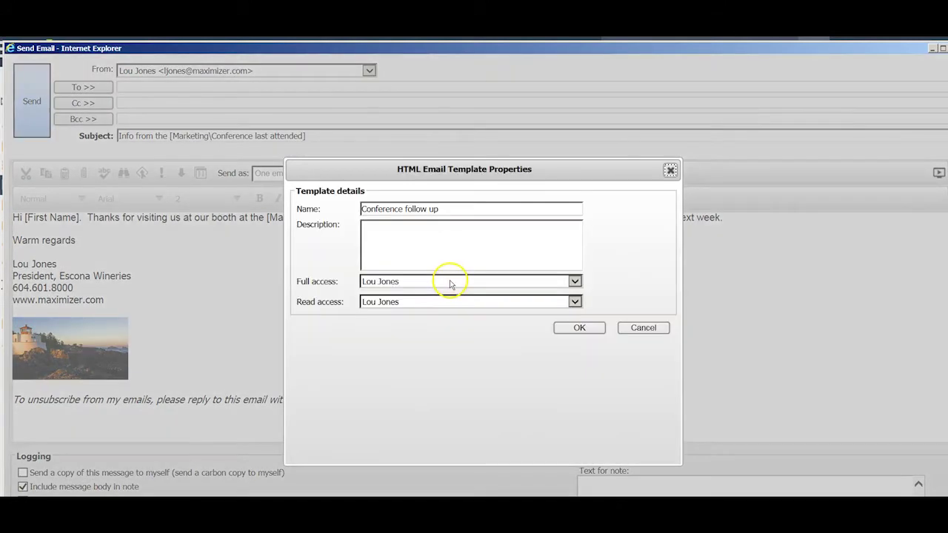
pyautogui.click(575, 303)
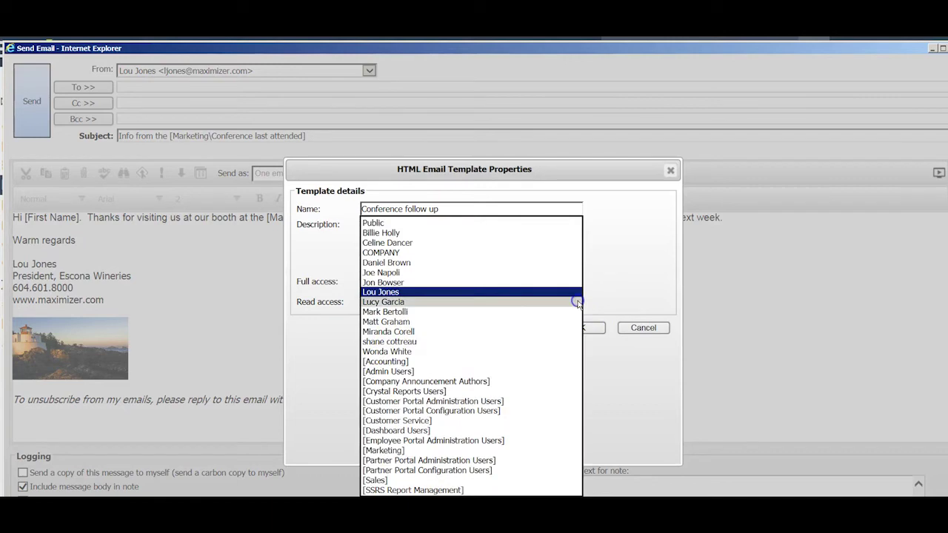
pyautogui.click(410, 222)
pyautogui.click(579, 328)
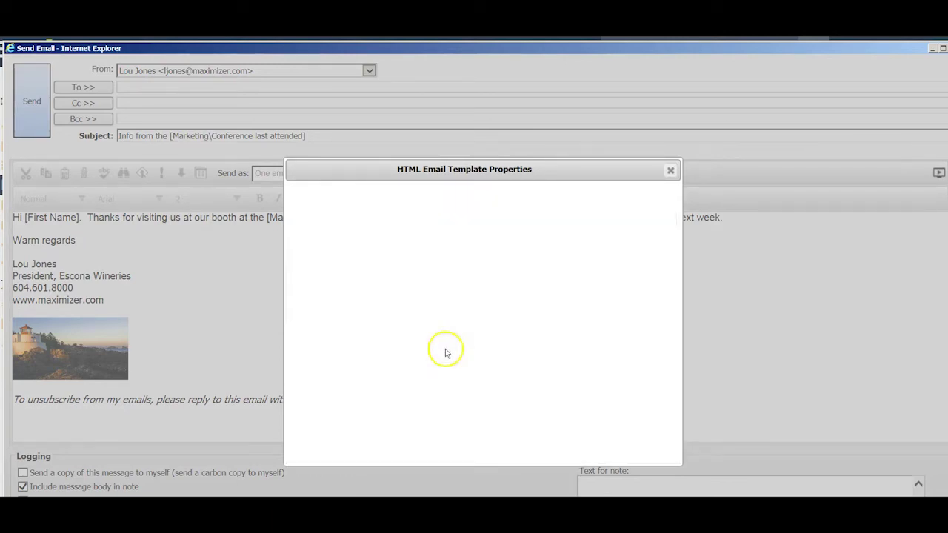
pyautogui.click(643, 274)
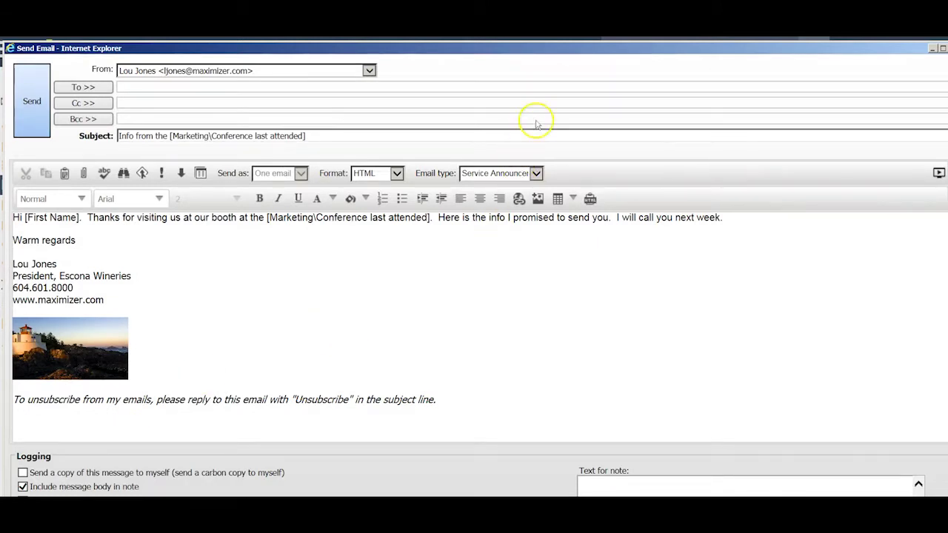
# Step: Close the email draft and select all five entries in the Address Book list
pyautogui.moveTo(631, 53); pyautogui.dragTo(609, 53)
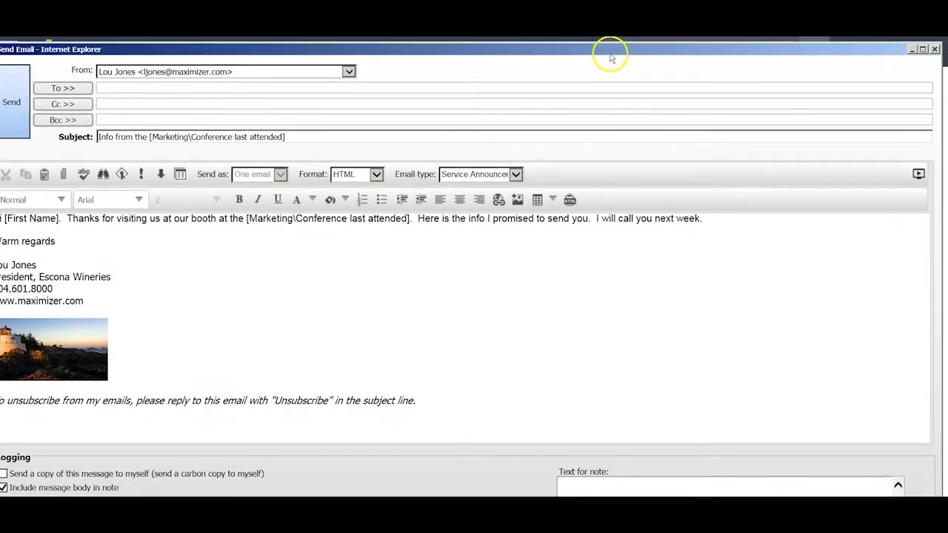
pyautogui.click(934, 49)
pyautogui.keyDown('shift'); pyautogui.click(299, 200); pyautogui.keyUp('shift')
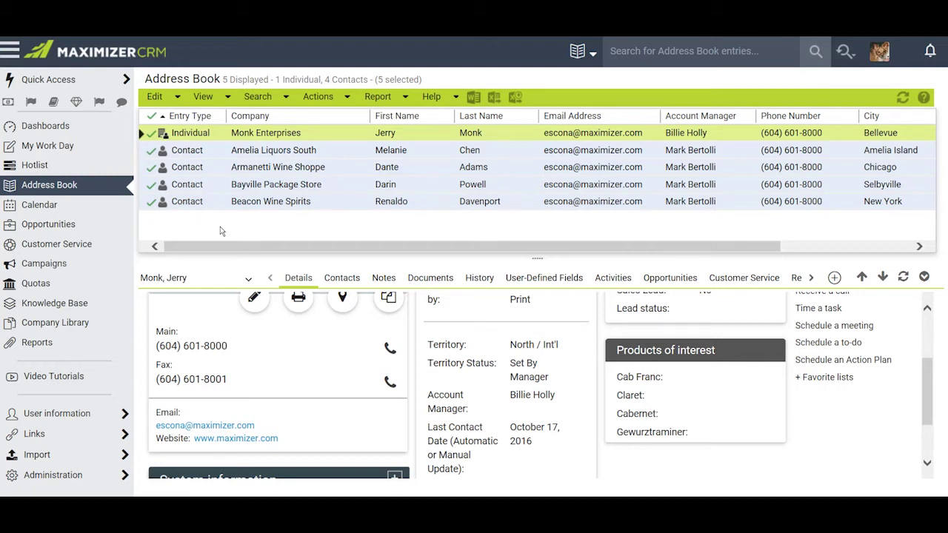
# Step: Create a column setup view based on Public Address Book View, named "Conference follow up column setup"
pyautogui.click(204, 97)
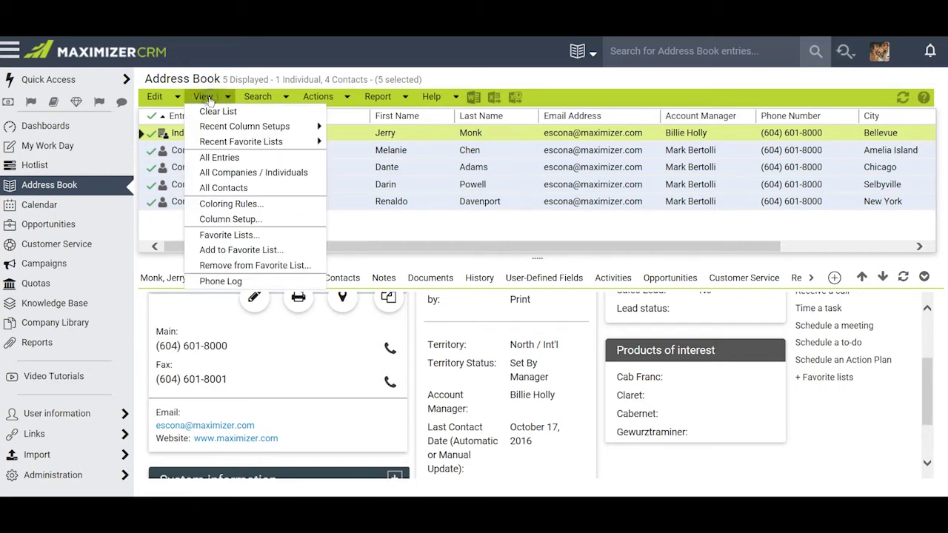
pyautogui.click(220, 218)
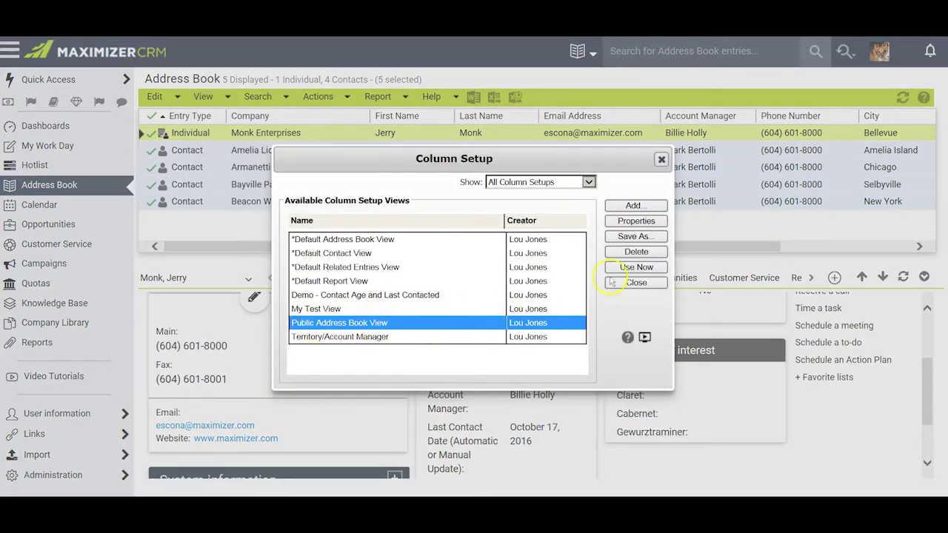
pyautogui.click(628, 238)
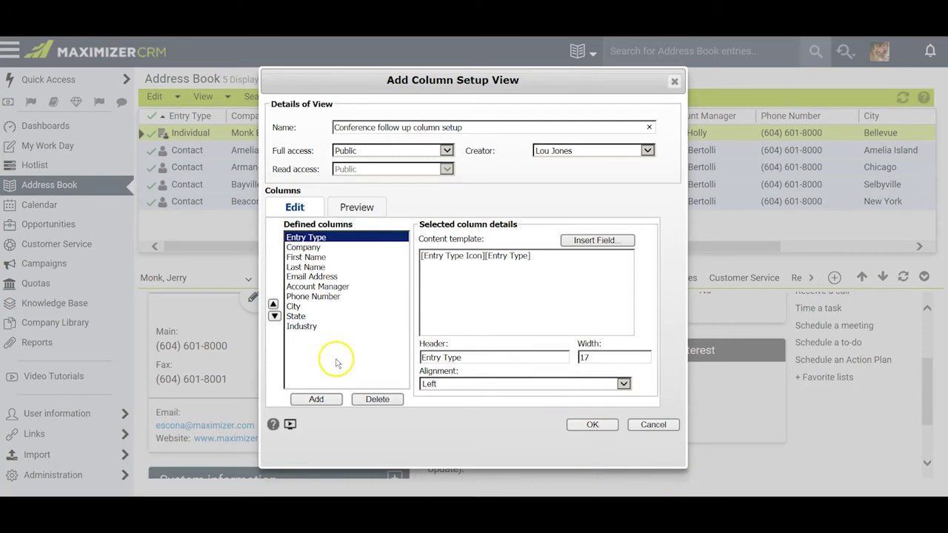
# Step: Add a new column to the view using the "Conference last attended" field from the Marketing folder
pyautogui.click(317, 400)
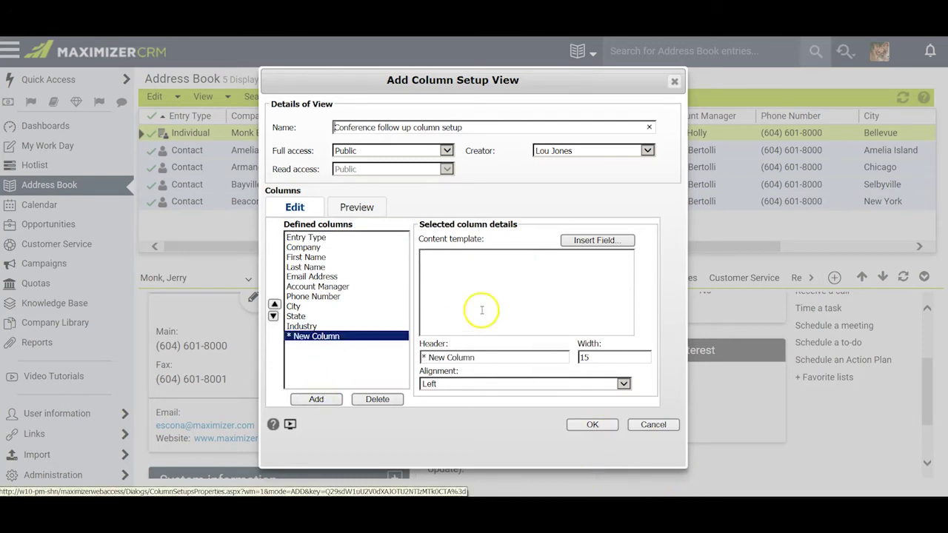
pyautogui.click(597, 240)
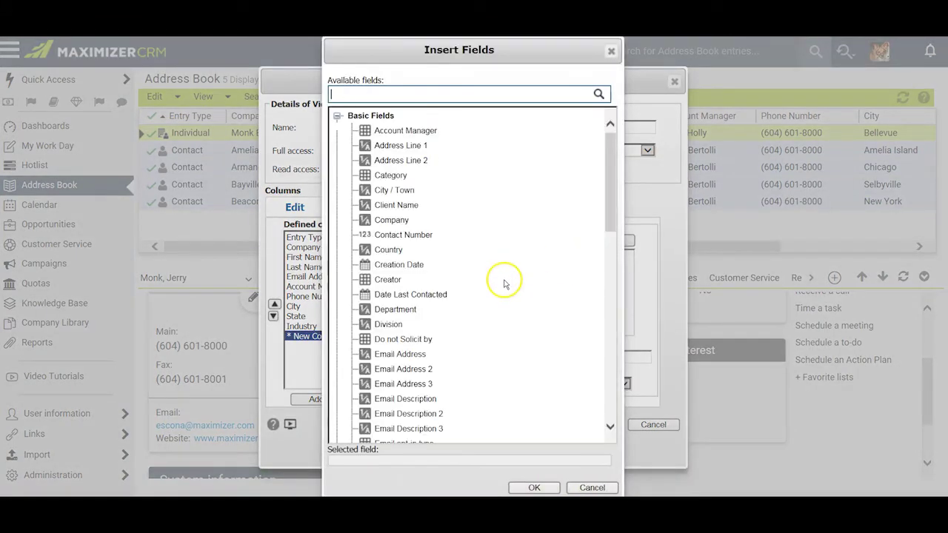
pyautogui.click(350, 90)
pyautogui.write('q')
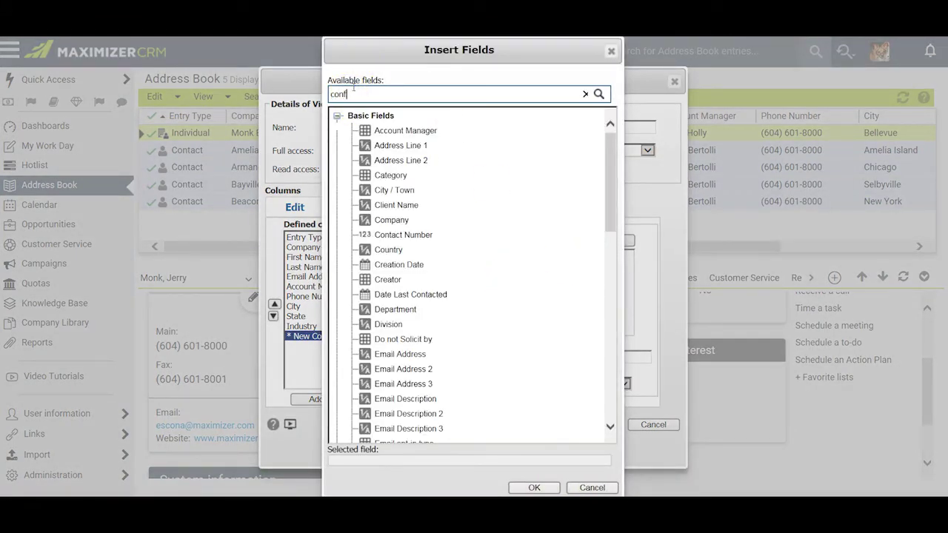
pyautogui.click(598, 94)
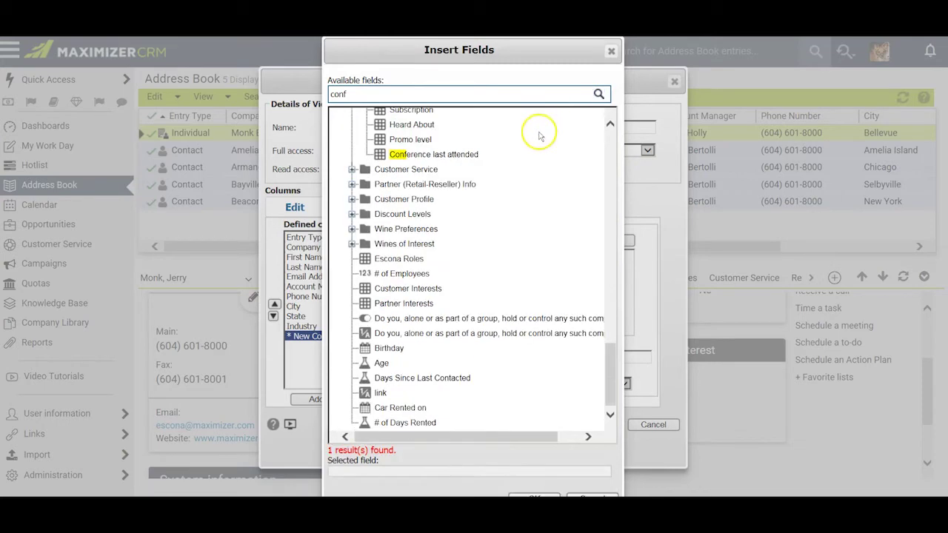
pyautogui.doubleClick(444, 154)
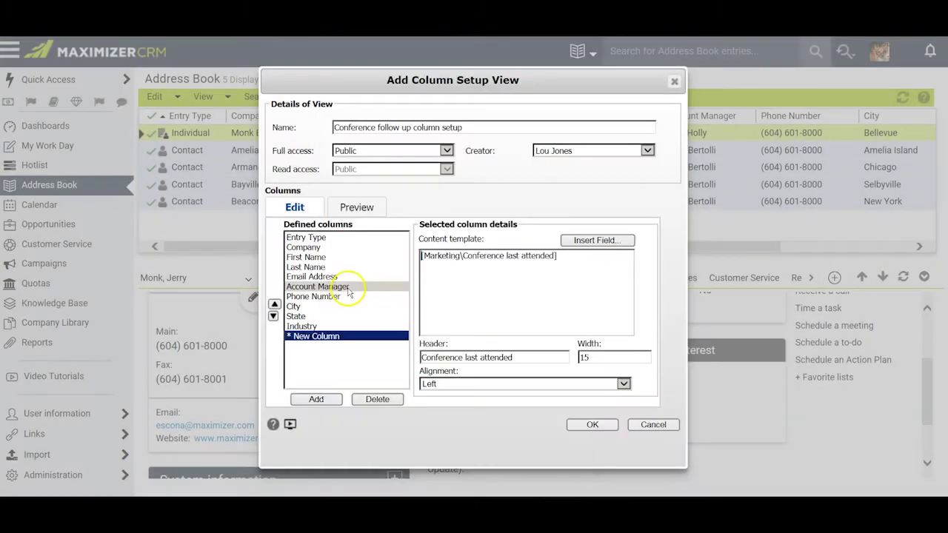
# Step: Delete the Account Manager, Phone Number, City, State and Industry columns from the view
pyautogui.click(347, 287)
pyautogui.click(377, 399)
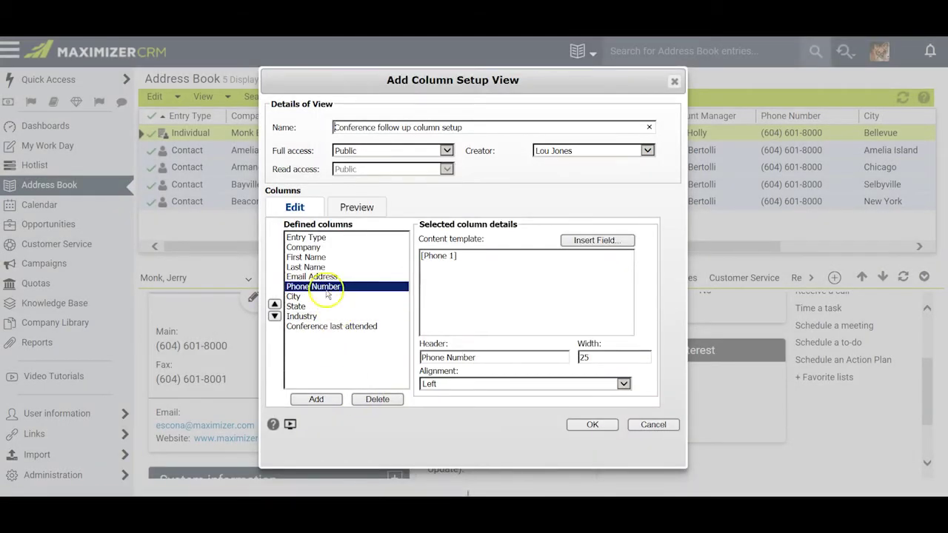
pyautogui.click(379, 400)
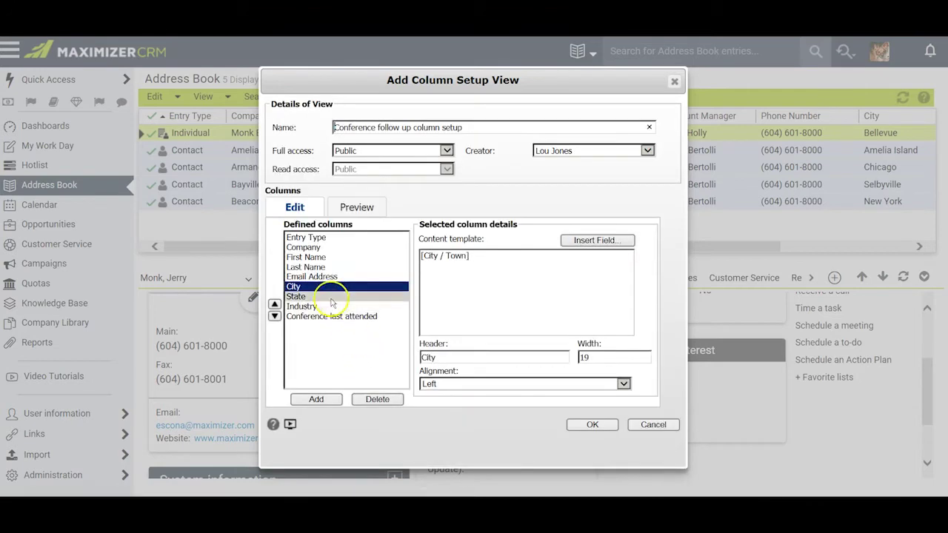
pyautogui.click(378, 400)
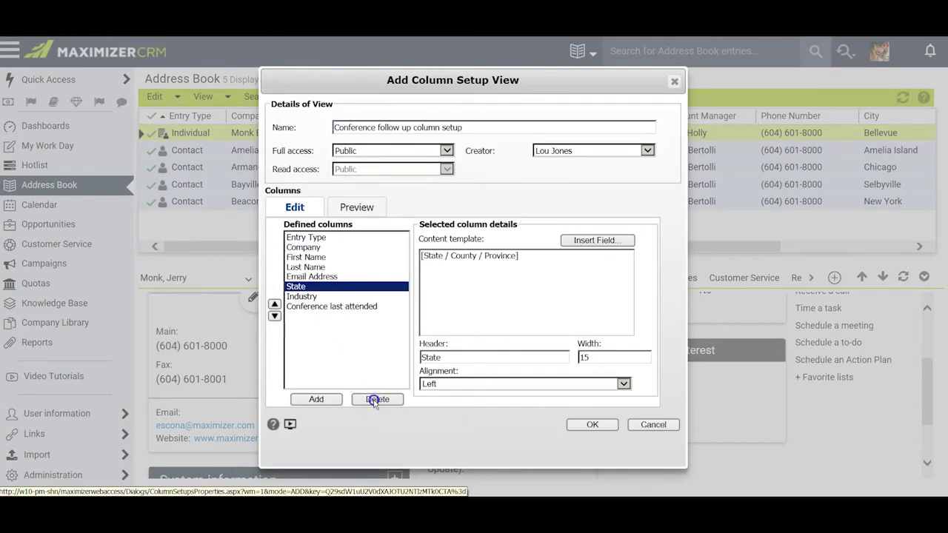
pyautogui.doubleClick(376, 399)
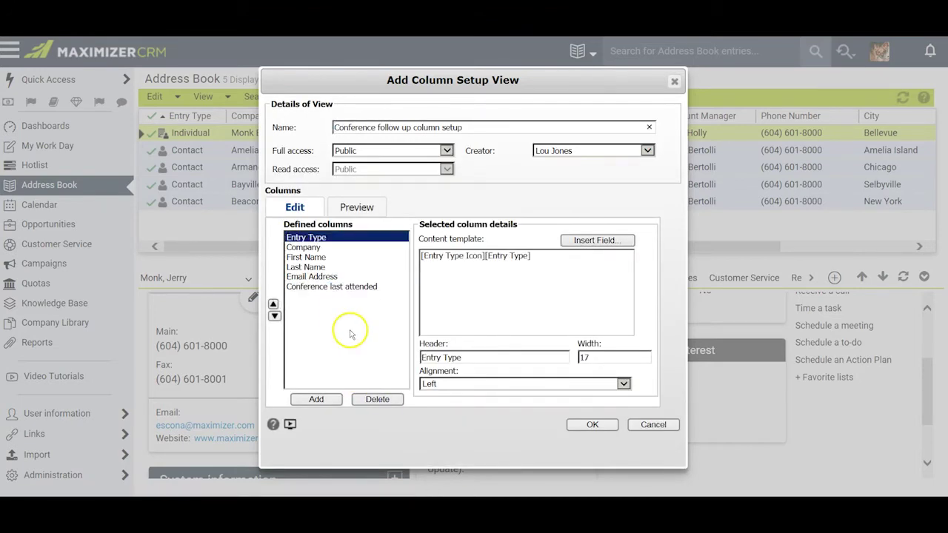
# Step: Save the column setup view, apply it to the Address Book list, and widen the "Conference last attended" column to fit its header
pyautogui.click(591, 424)
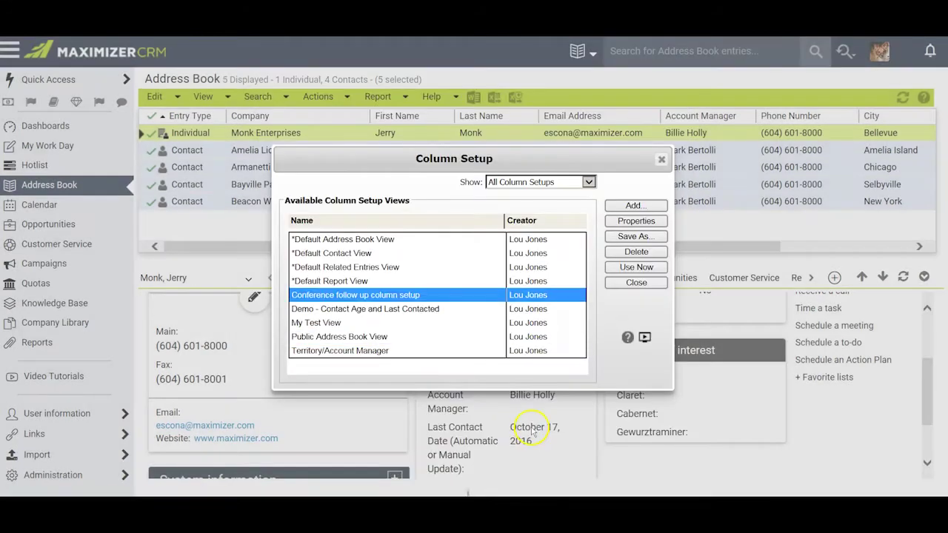
pyautogui.click(628, 268)
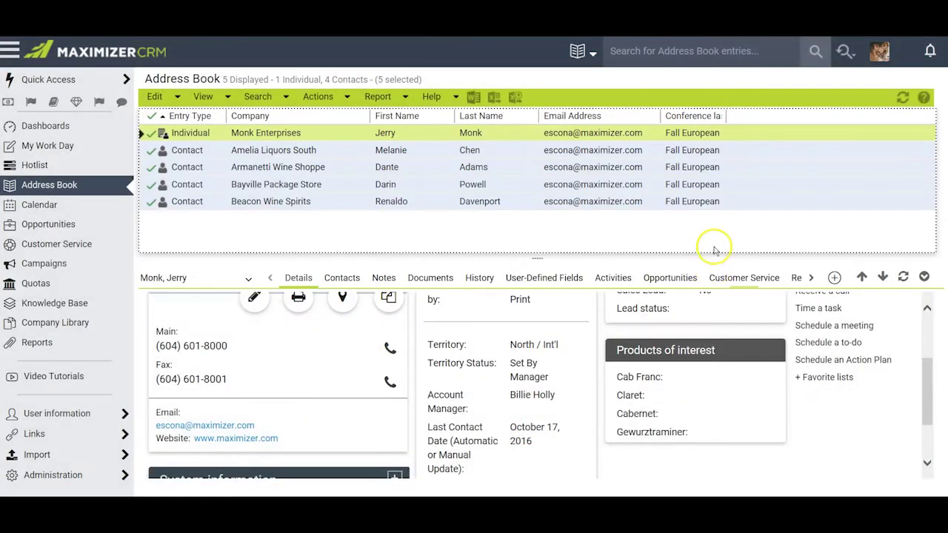
pyautogui.moveTo(725, 115); pyautogui.dragTo(799, 117)
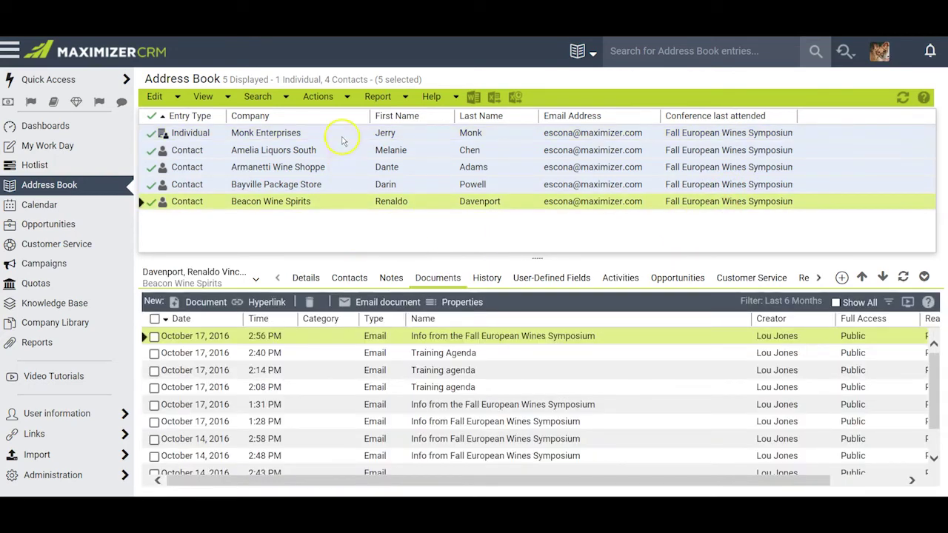
# Step: Start a new email addressed to all five selected Address Book entries
pyautogui.rightClick(335, 148)
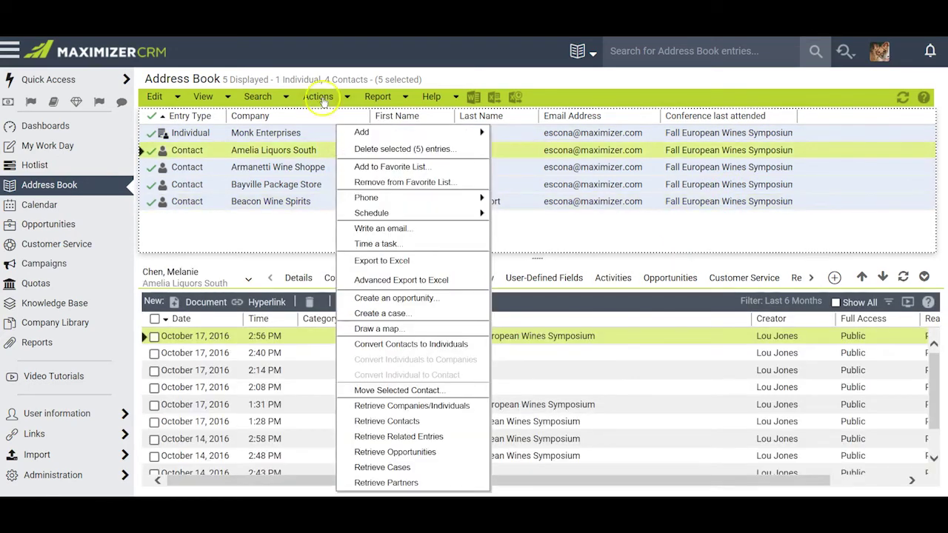
pyautogui.click(381, 228)
pyautogui.click(535, 315)
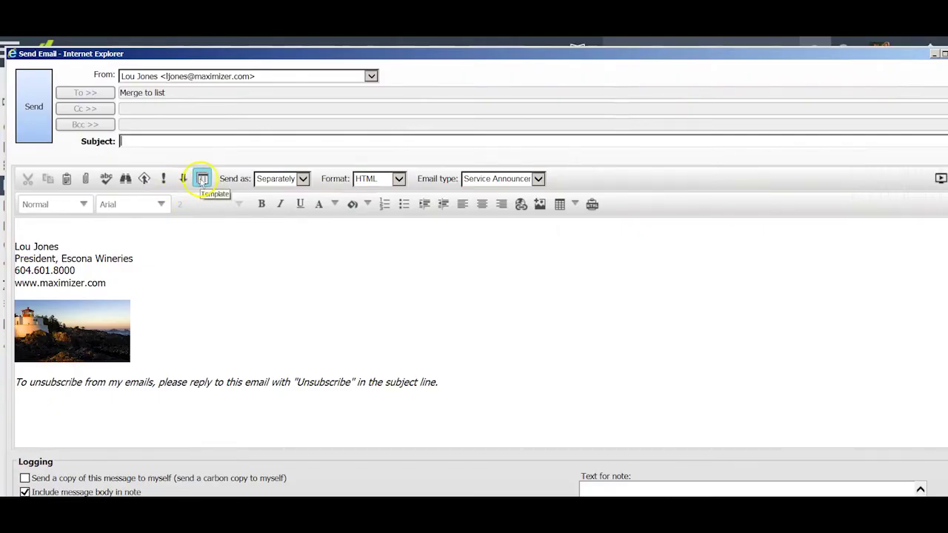
# Step: Replace the email's content with the "Conference follow up" HTML template
pyautogui.click(202, 180)
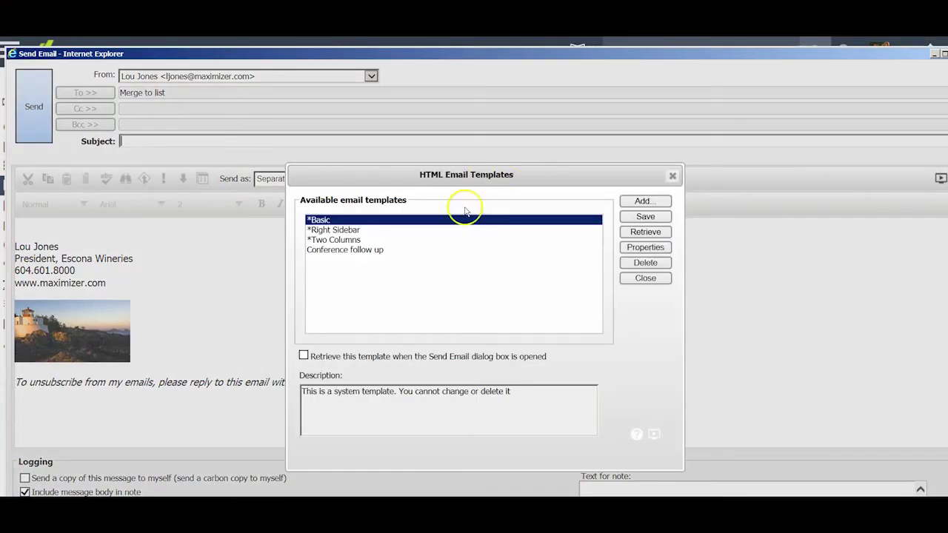
pyautogui.click(375, 251)
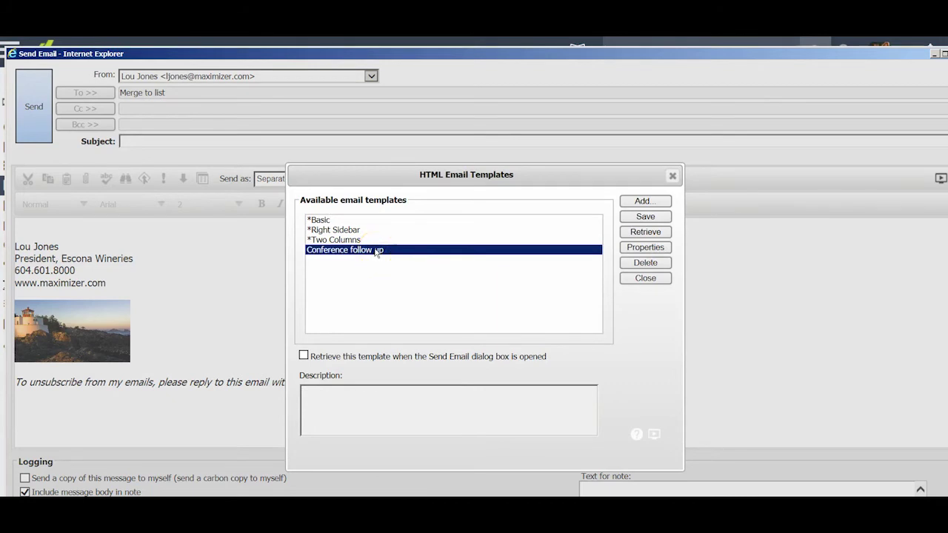
pyautogui.click(644, 231)
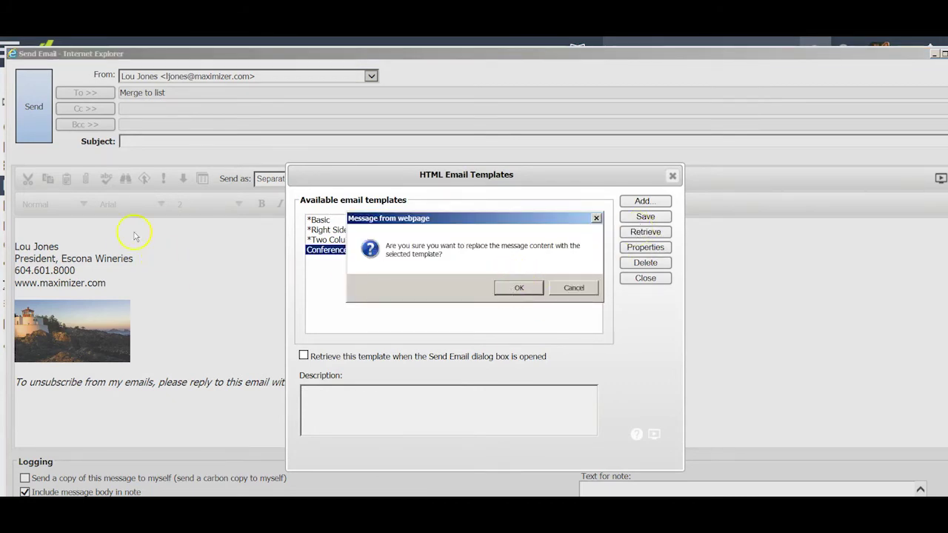
pyautogui.click(522, 289)
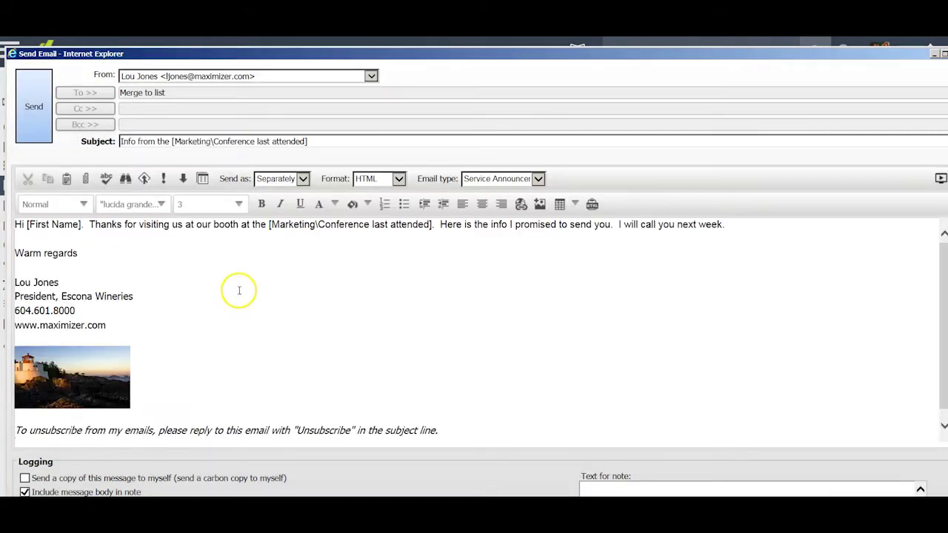
# Step: Attach the file "16-06-20 - 1 - NEW CRM LIVE BASIC Agenda.docx" to the group email
pyautogui.click(85, 180)
pyautogui.click(599, 243)
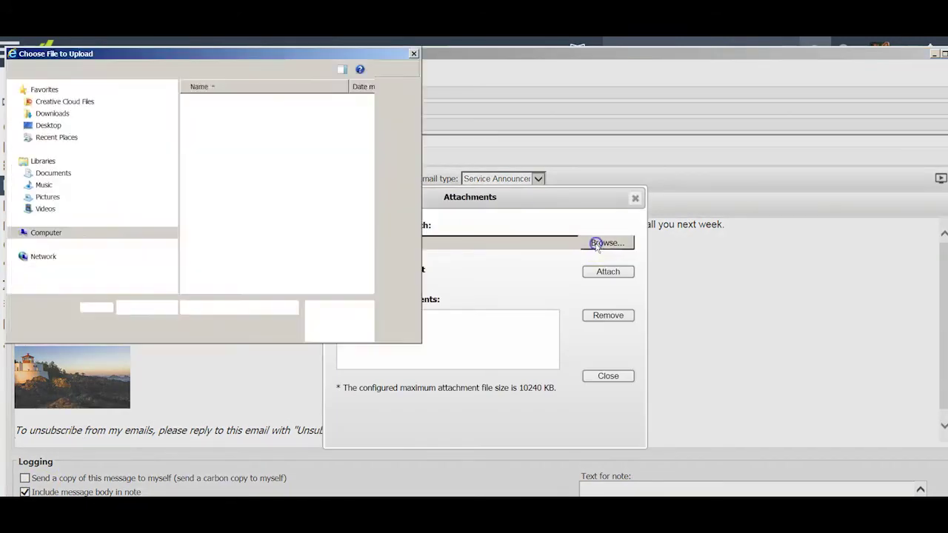
pyautogui.click(269, 178)
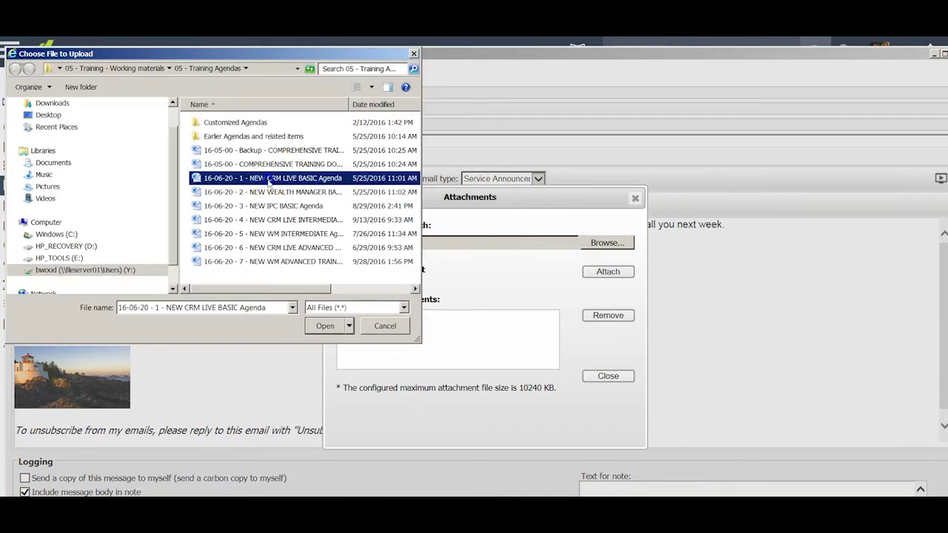
pyautogui.click(324, 327)
pyautogui.click(601, 272)
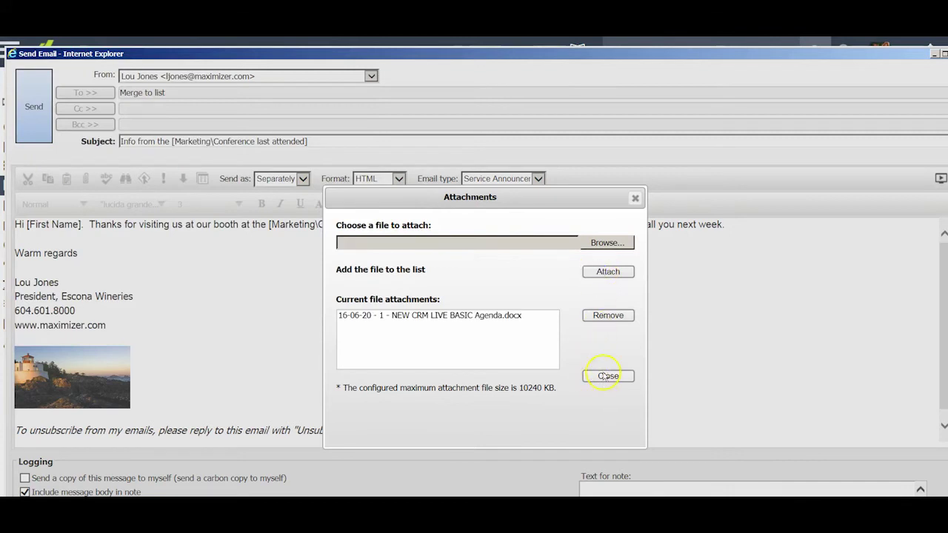
pyautogui.click(608, 375)
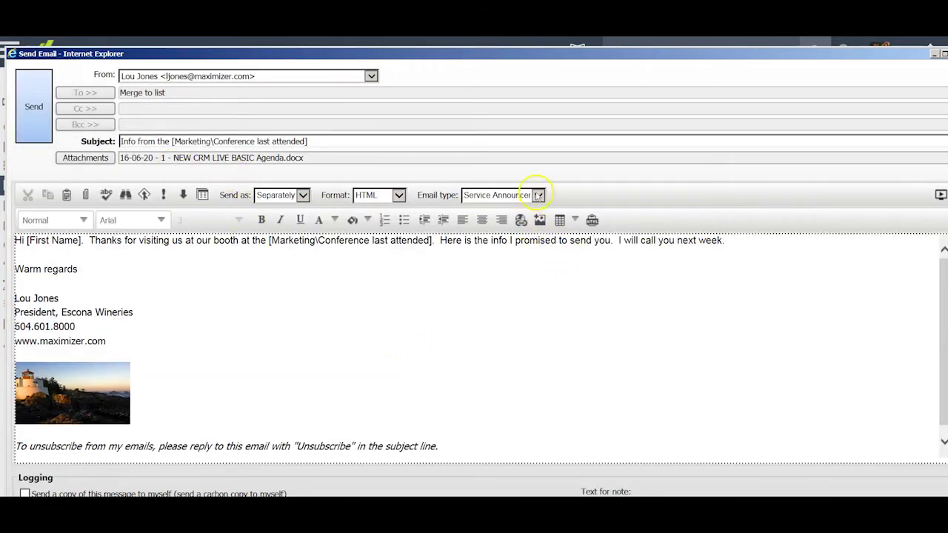
# Step: Set the email type to Marketing Email and send the message to the merge list
pyautogui.click(538, 195)
pyautogui.click(531, 185)
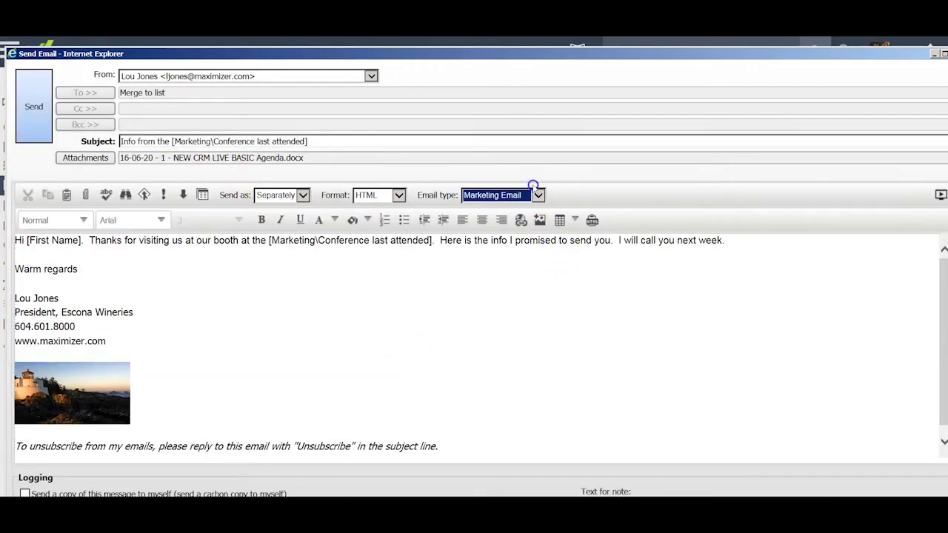
pyautogui.click(529, 291)
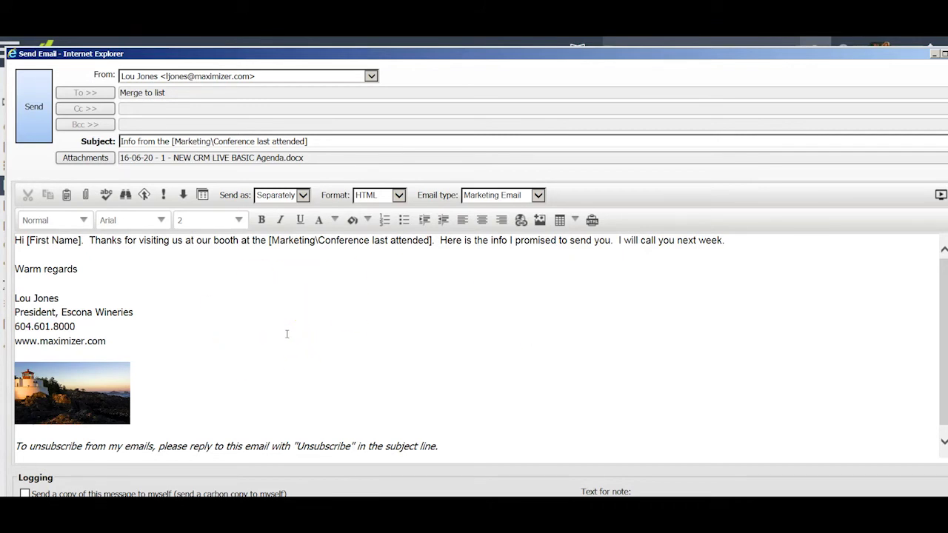
pyautogui.click(32, 106)
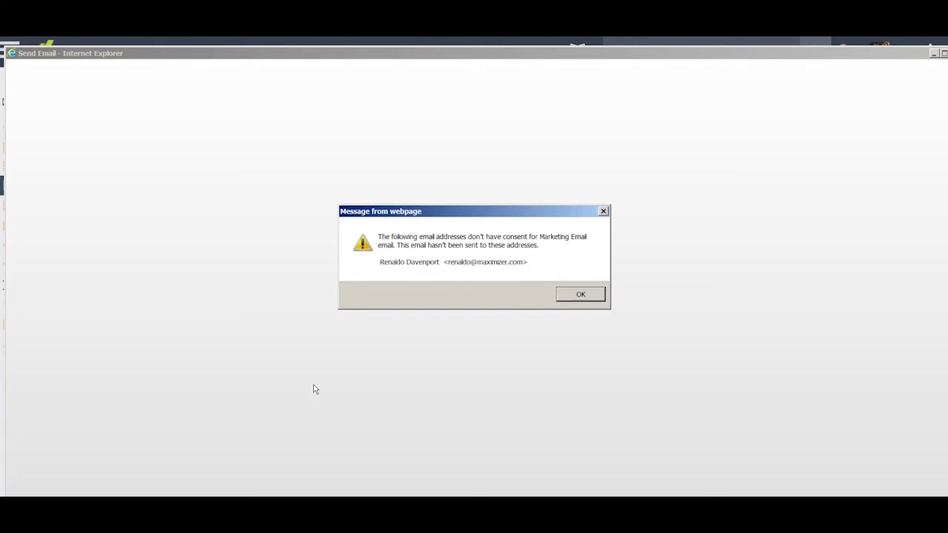
pyautogui.click(581, 295)
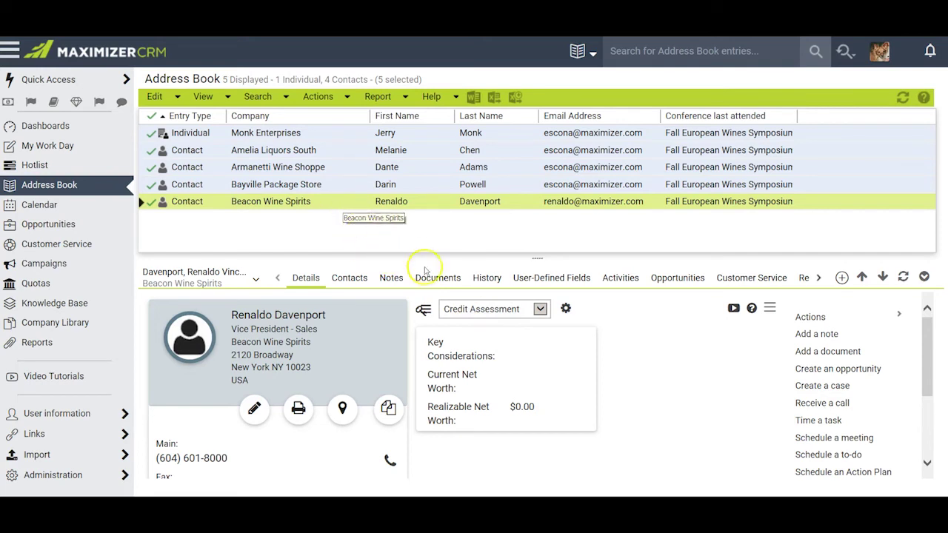
# Step: Check the documents logged for the Beacon Wine Spirits and Bayville Package Store contacts, and read the latter's sent follow-up email
pyautogui.click(434, 282)
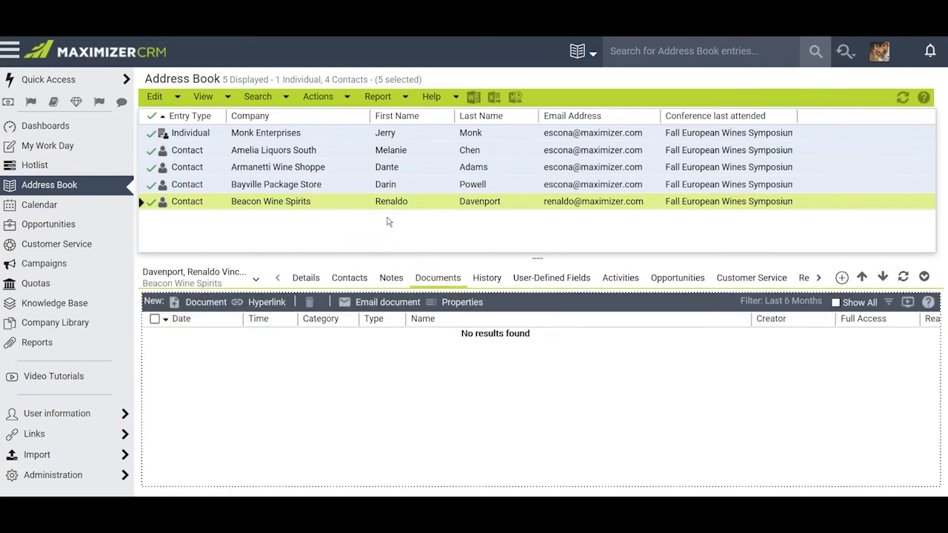
pyautogui.click(903, 278)
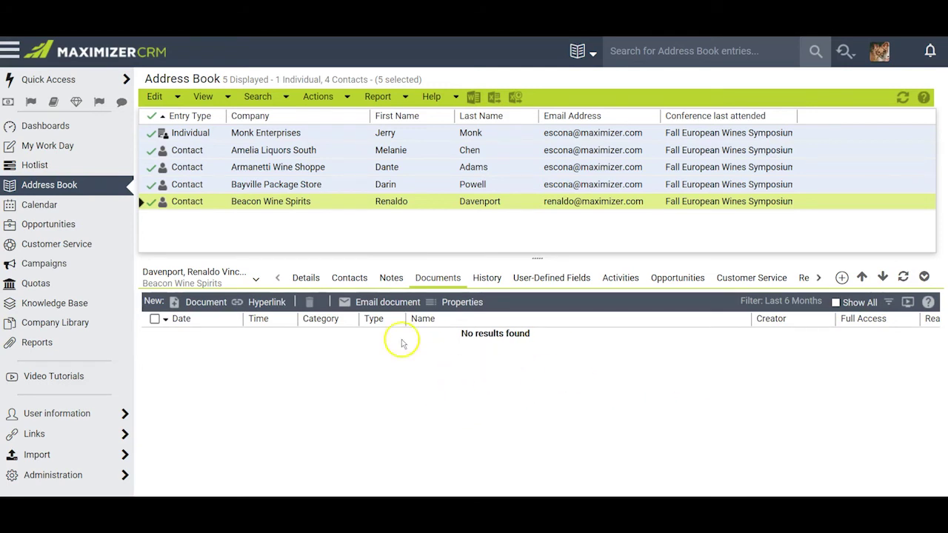
pyautogui.click(339, 185)
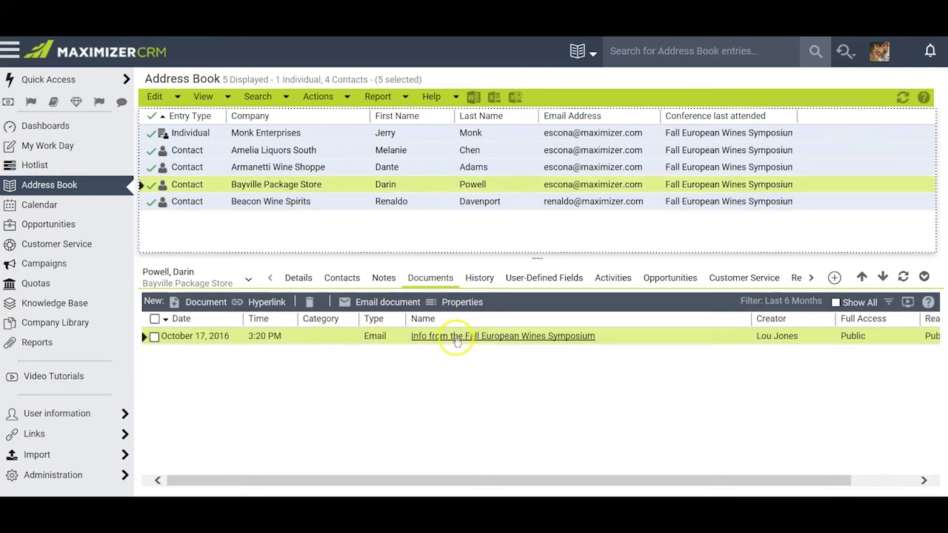
pyautogui.click(456, 337)
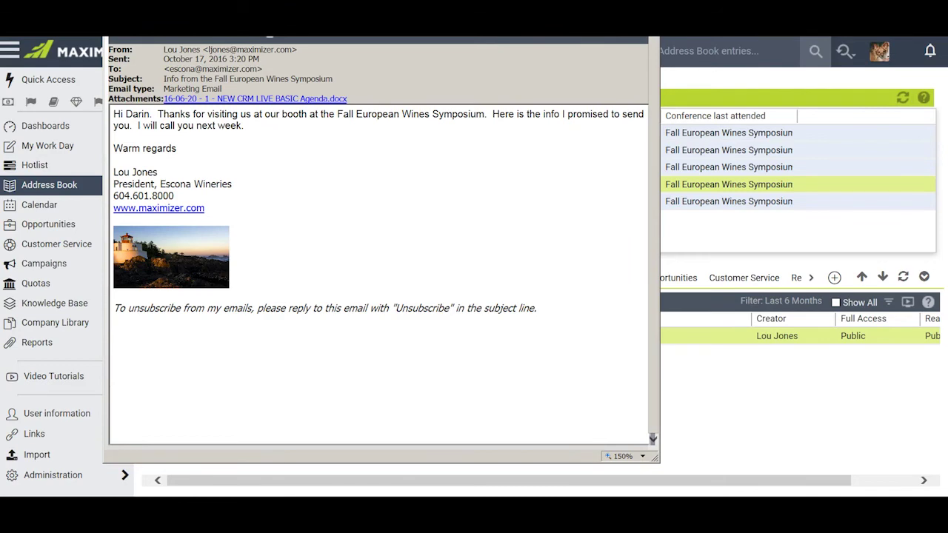
pyautogui.moveTo(572, 11); pyautogui.dragTo(562, 51)
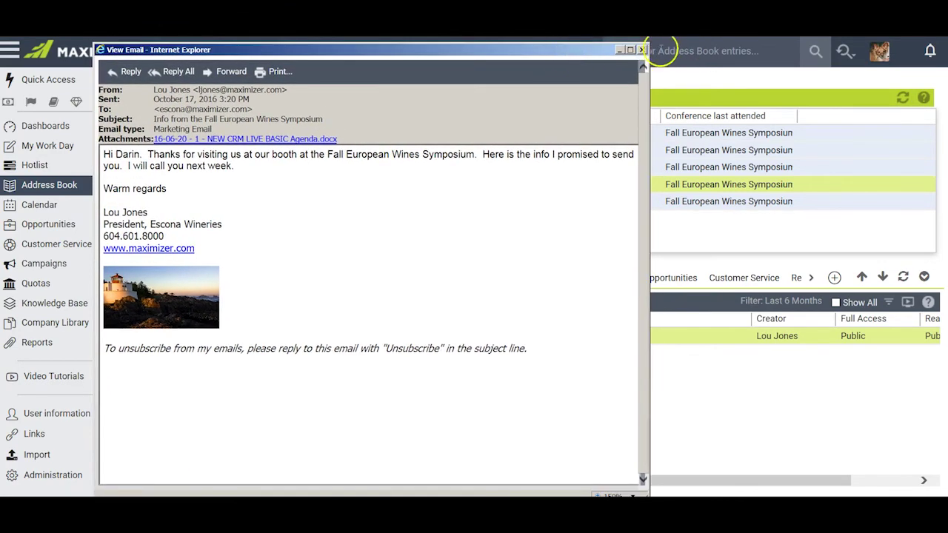
pyautogui.click(642, 50)
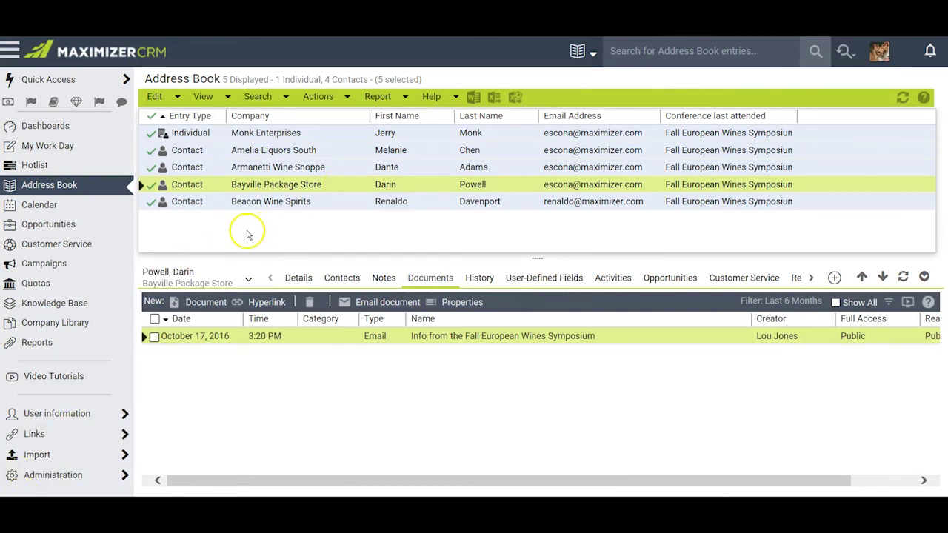
# Step: Deselect all address book entries and start a new email addressed only to the current Monk Enterprises entry
pyautogui.click(152, 116)
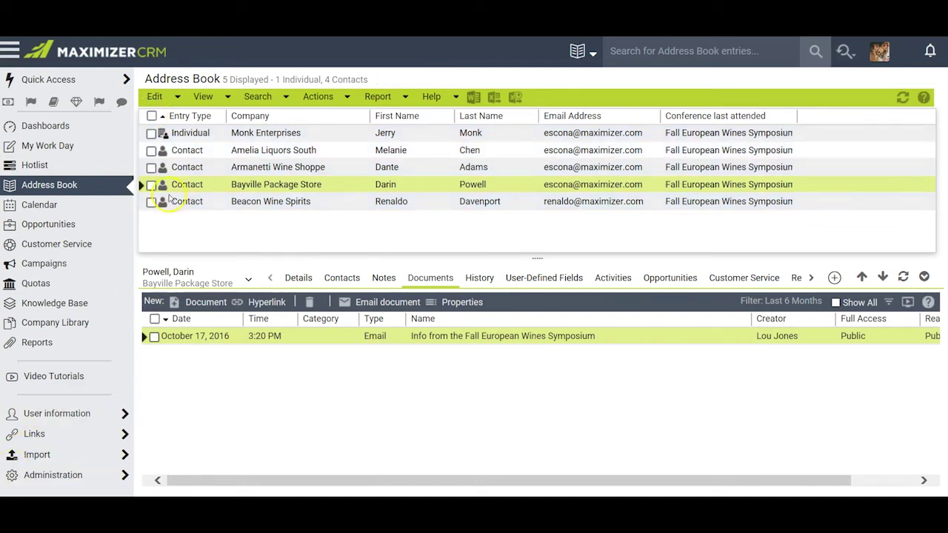
pyautogui.click(340, 133)
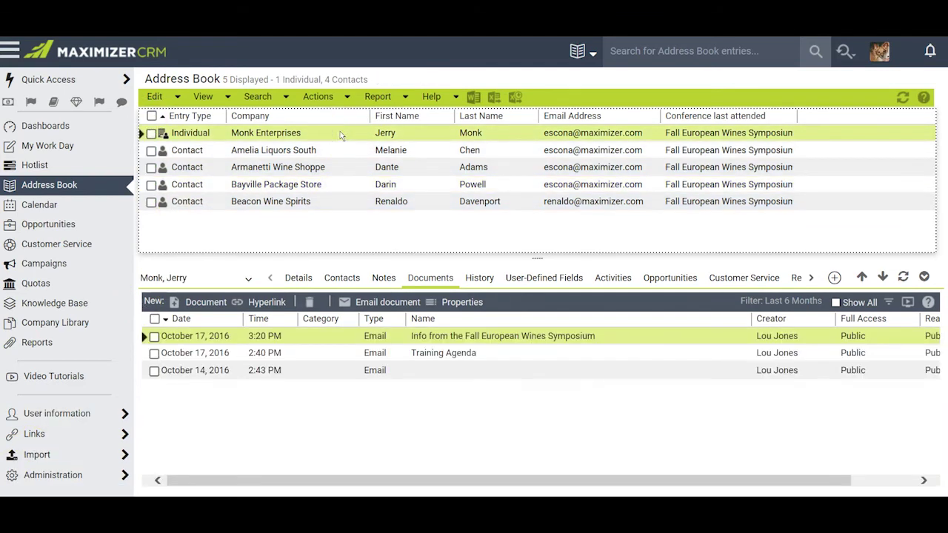
pyautogui.rightClick(340, 131)
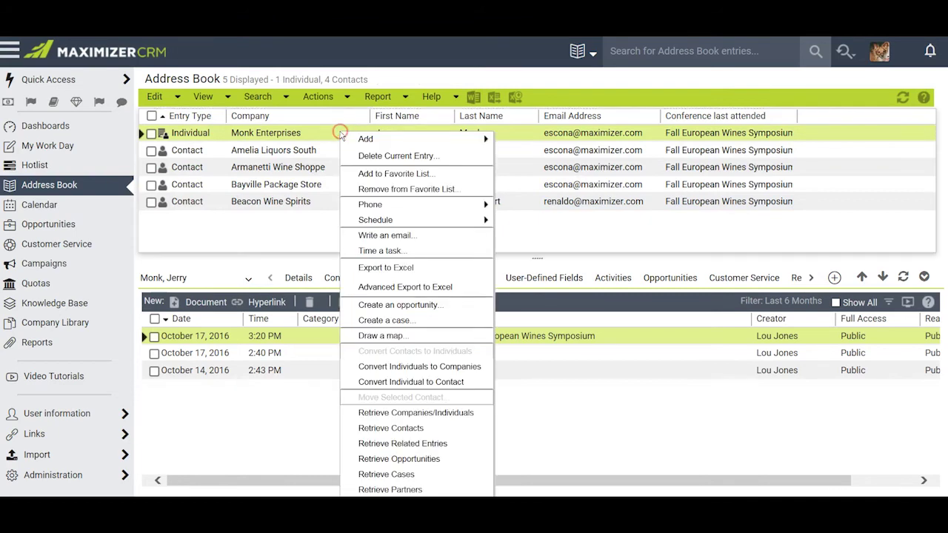
pyautogui.click(383, 237)
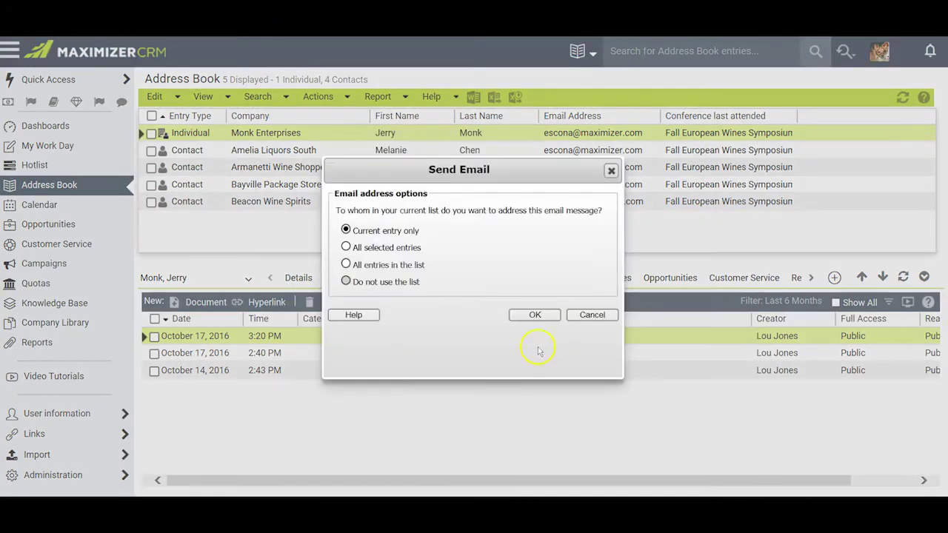
pyautogui.click(534, 316)
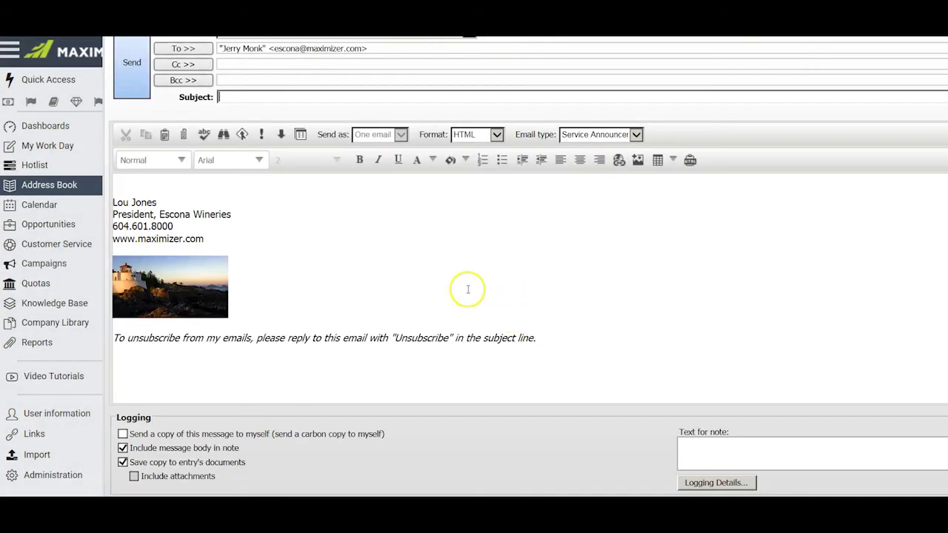
# Step: Replace the message content with the "Conference follow up" HTML email template
pyautogui.click(300, 136)
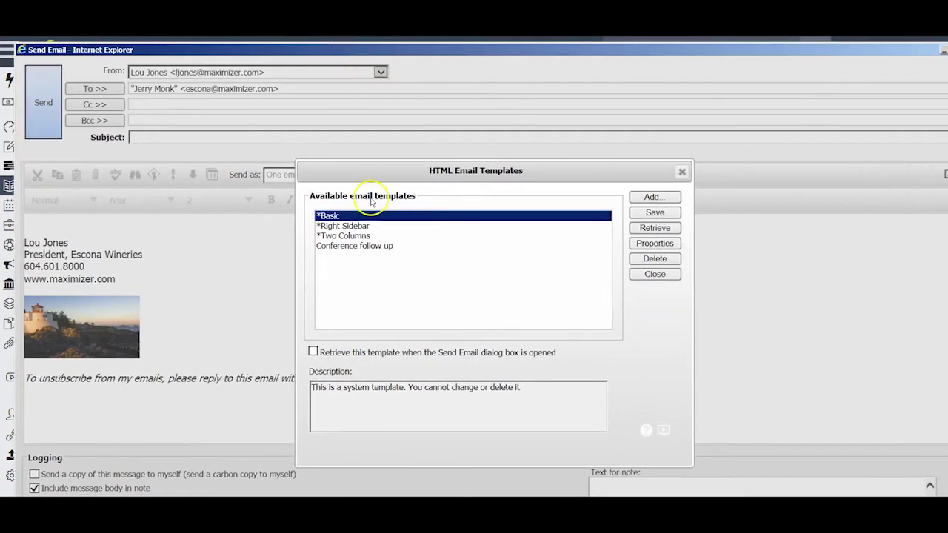
pyautogui.click(360, 246)
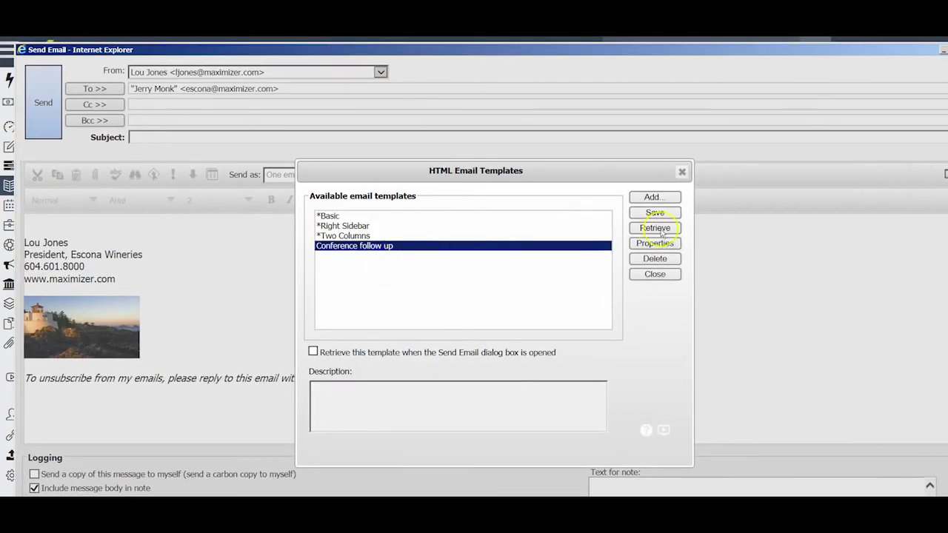
pyautogui.click(654, 227)
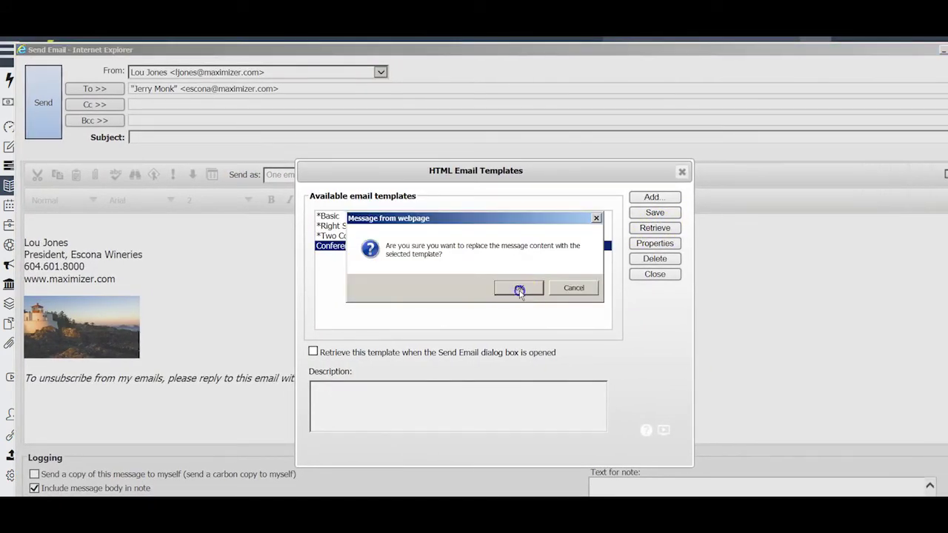
pyautogui.click(519, 289)
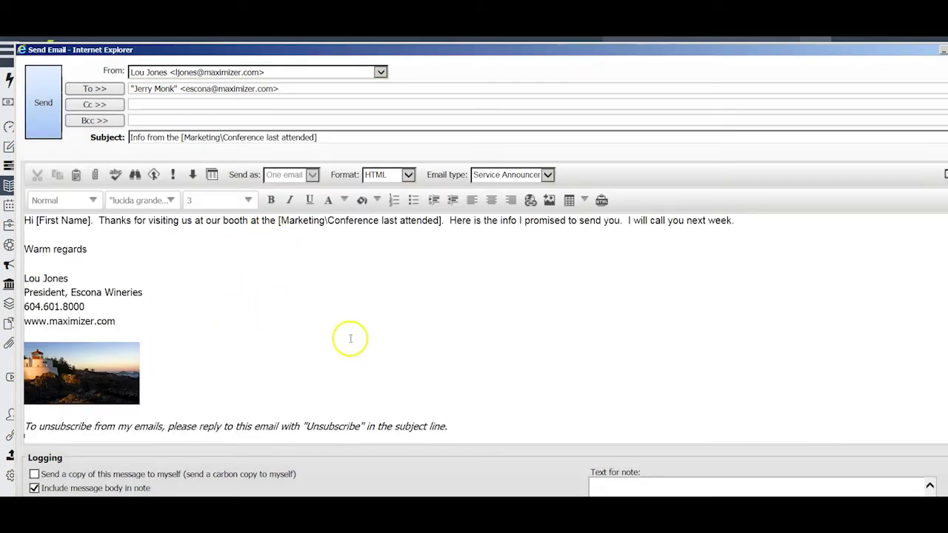
# Step: Bold the [Marketing\Conference last attended] merge field in the body, from inside its opening bracket through the following period
pyautogui.click(311, 222)
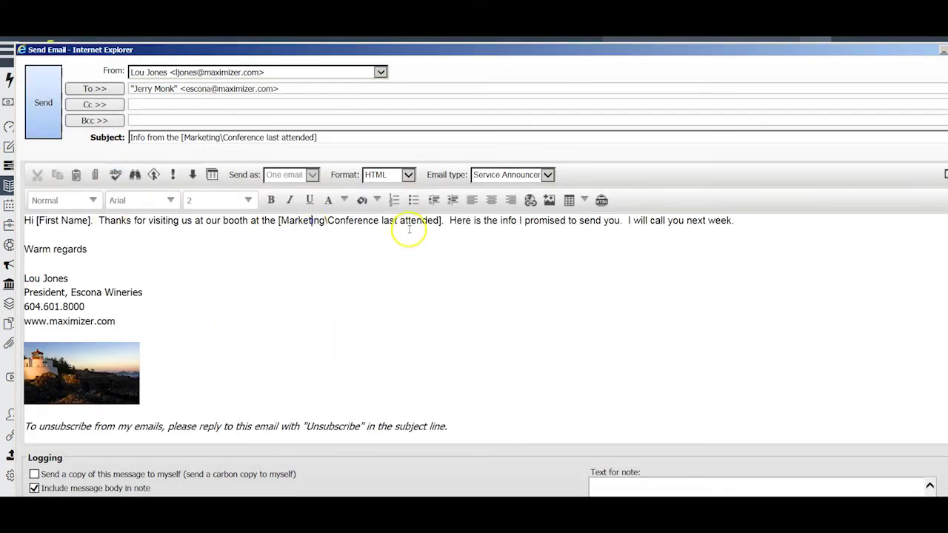
pyautogui.moveTo(447, 221); pyautogui.dragTo(312, 223)
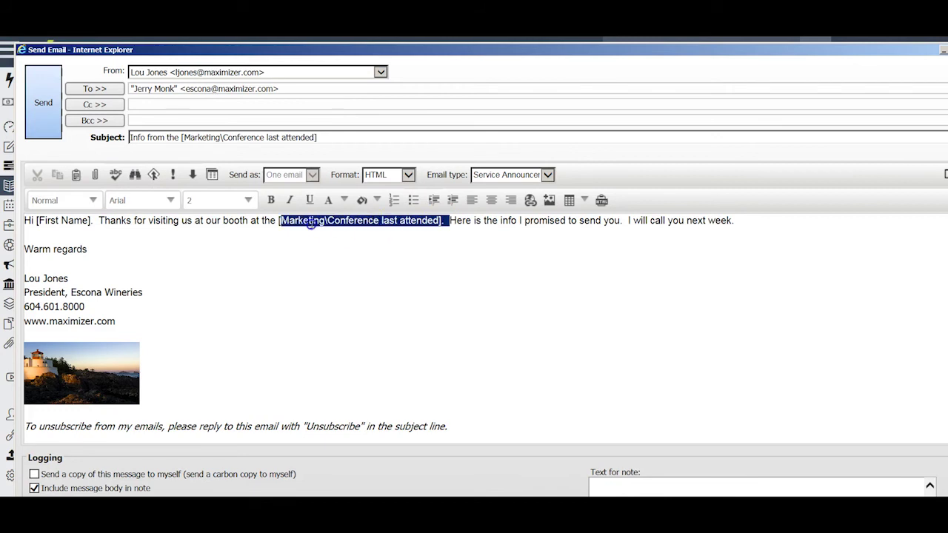
pyautogui.click(271, 201)
# Step: Color only the words First Name inside the greeting's merge field brackets red, and send the email
pyautogui.moveTo(88, 221); pyautogui.dragTo(47, 221)
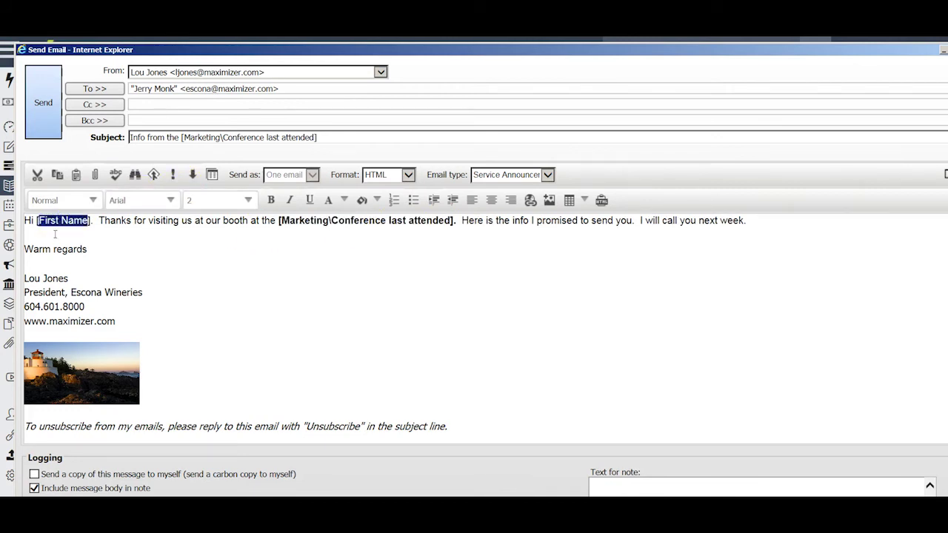
pyautogui.click(346, 200)
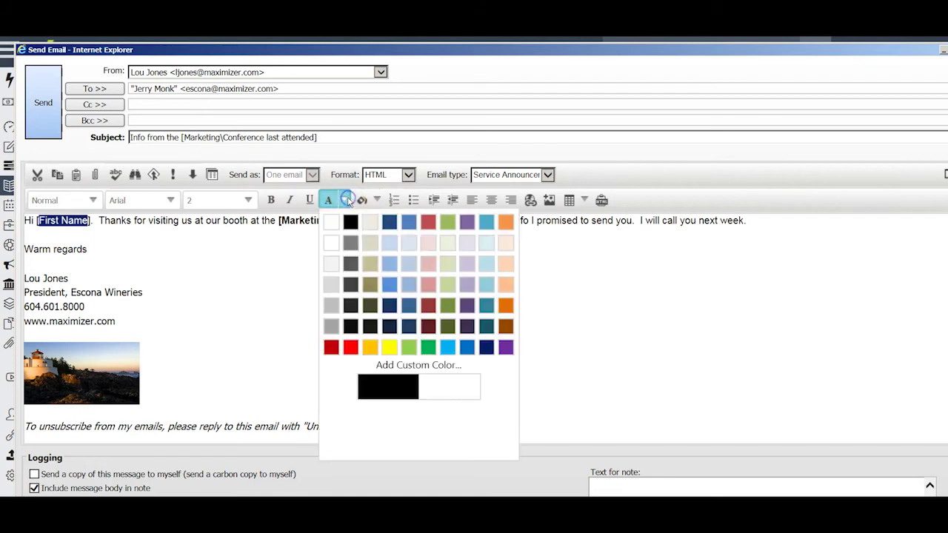
pyautogui.click(351, 348)
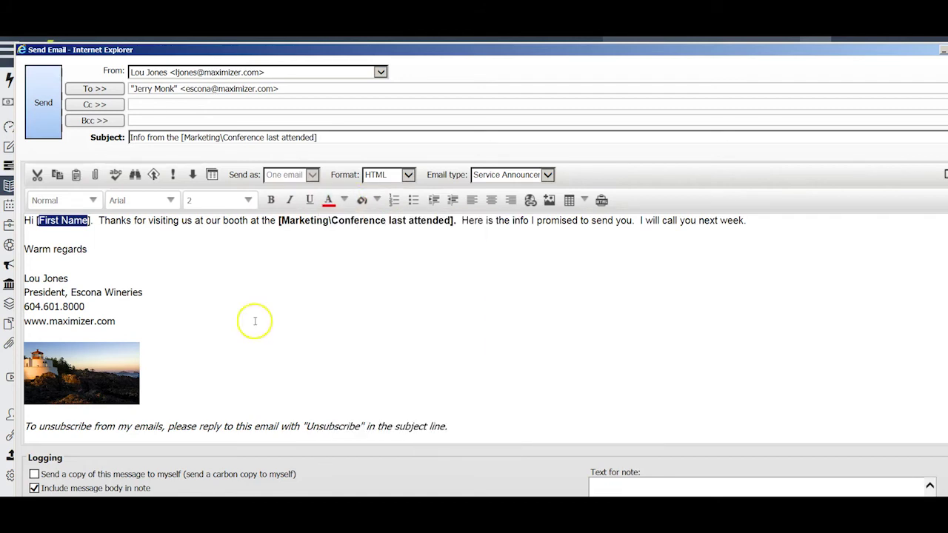
pyautogui.click(243, 302)
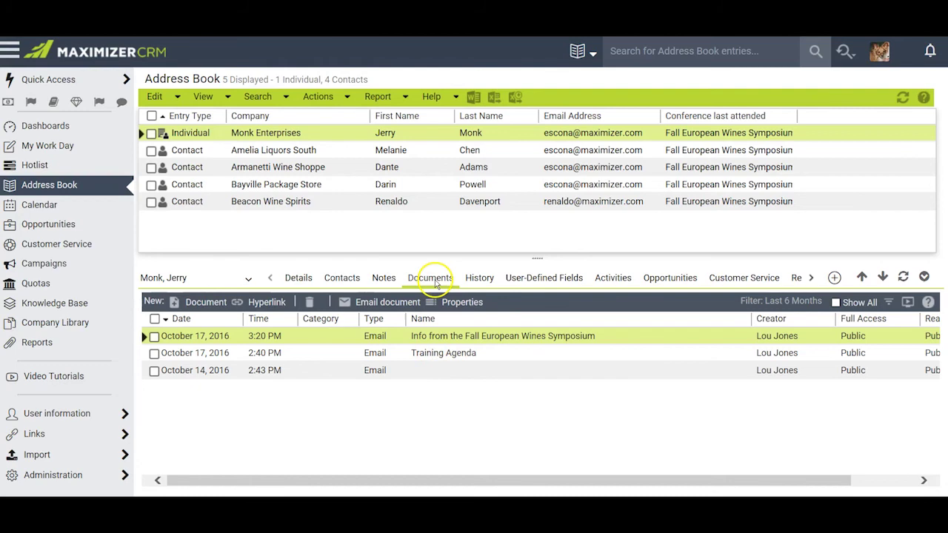
# Step: Refresh the Monk Enterprises documents, open the newest follow-up email and check how its conference and first-name merge fields were filled
pyautogui.click(435, 281)
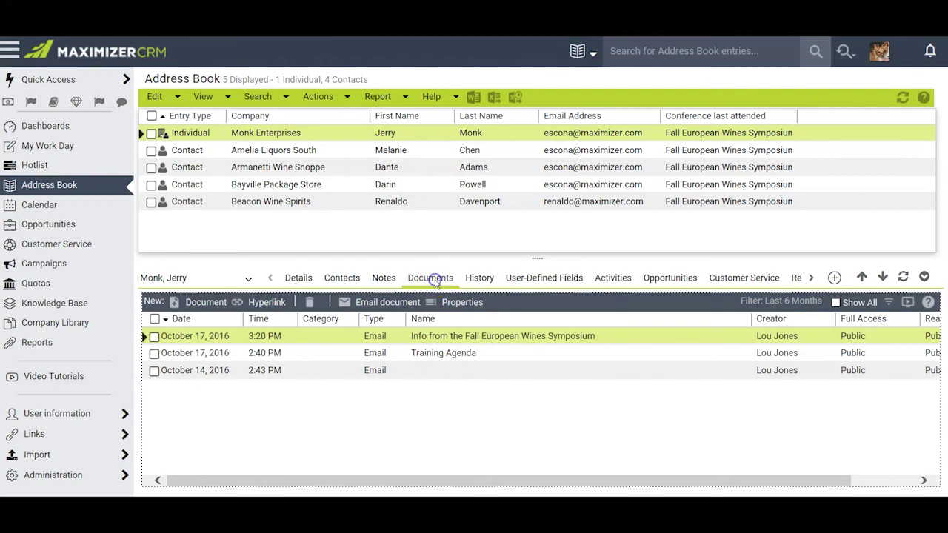
pyautogui.click(902, 277)
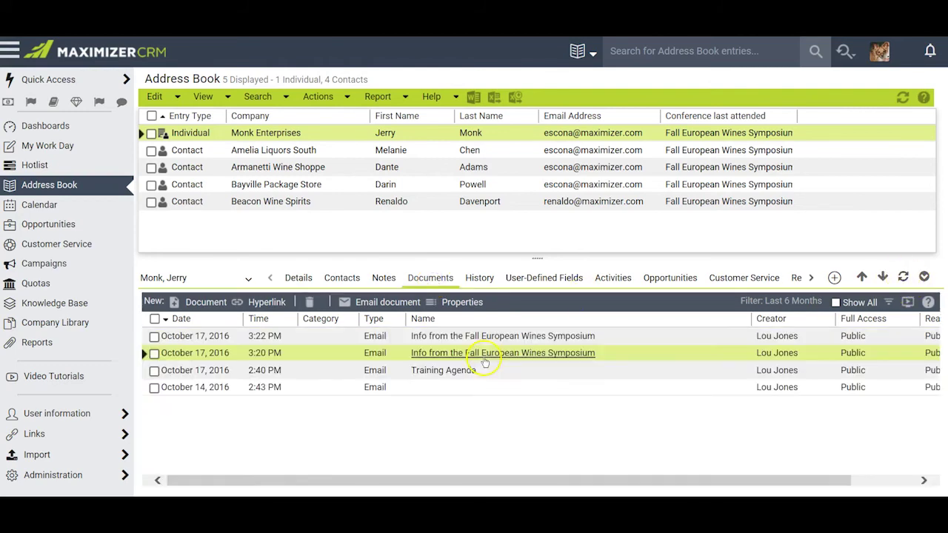
pyautogui.click(447, 337)
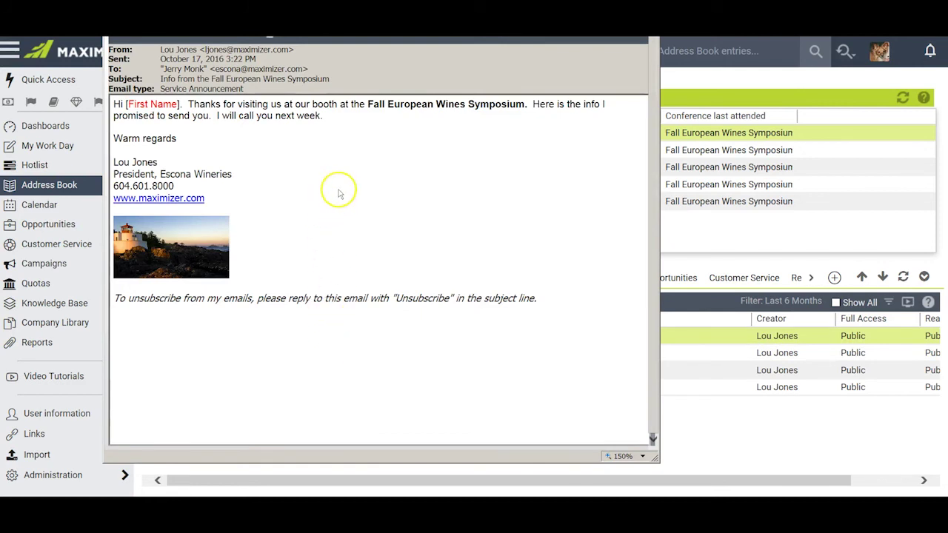
pyautogui.click(366, 103)
pyautogui.moveTo(365, 102); pyautogui.dragTo(524, 104)
pyautogui.click(455, 127)
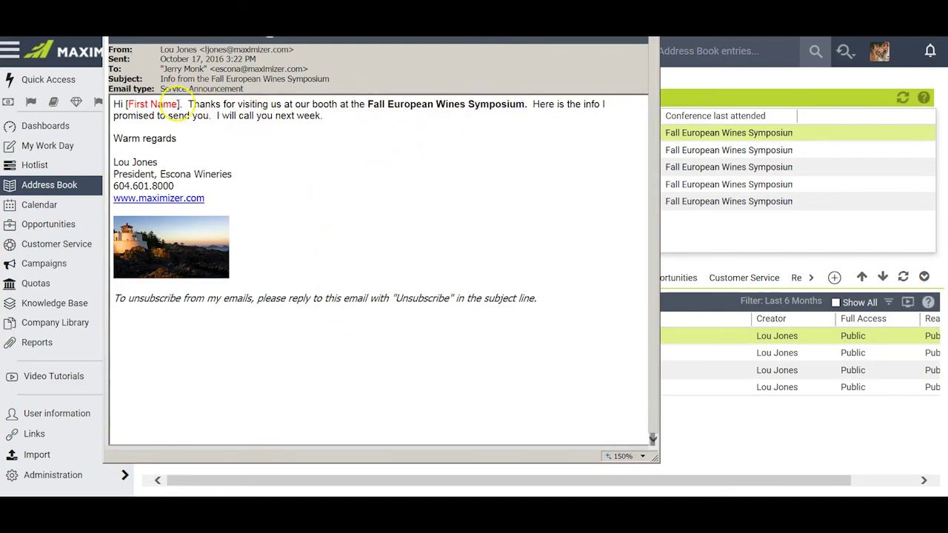
pyautogui.moveTo(180, 104); pyautogui.dragTo(127, 104)
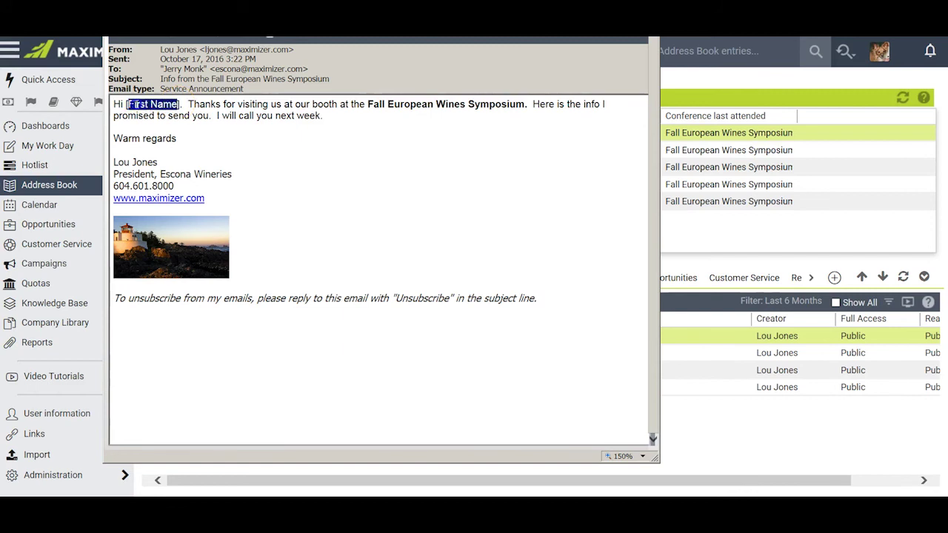
pyautogui.click(208, 143)
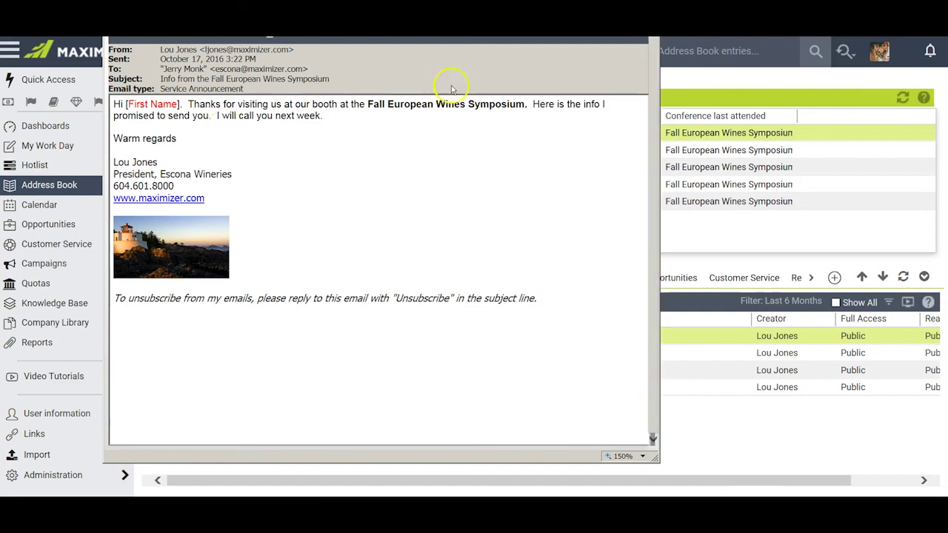
# Step: Compare the bold conference name with the red first-name field in the logged email, and close the email
pyautogui.moveTo(531, 103); pyautogui.dragTo(368, 104)
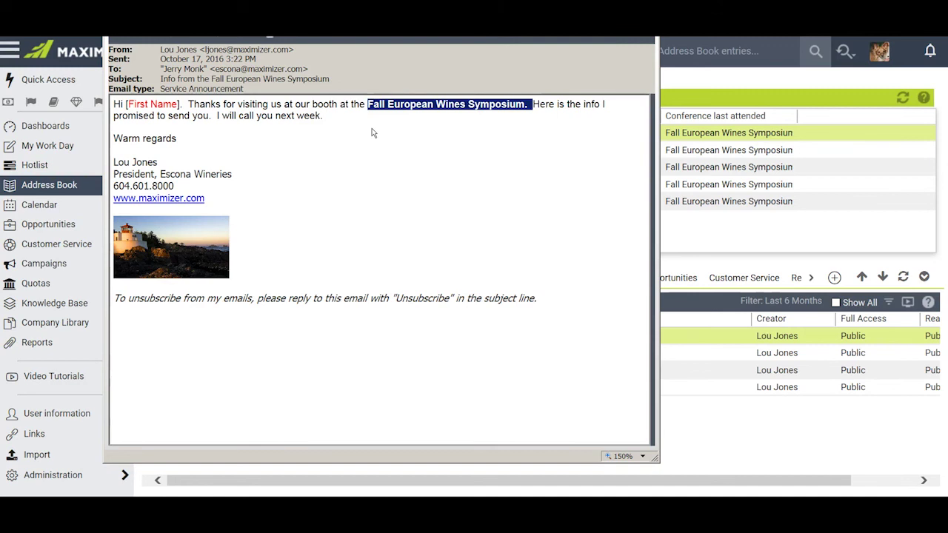
pyautogui.click(175, 103)
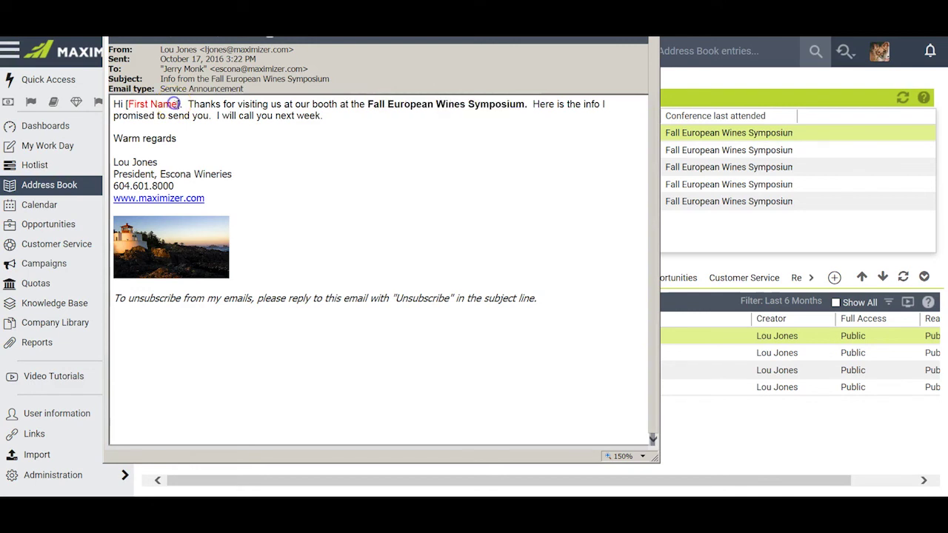
pyautogui.doubleClick(178, 104)
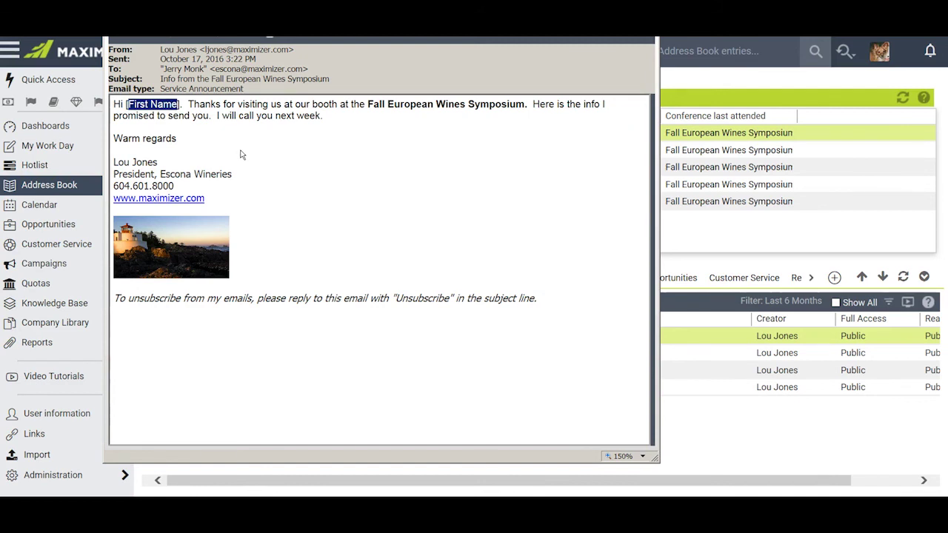
pyautogui.click(241, 151)
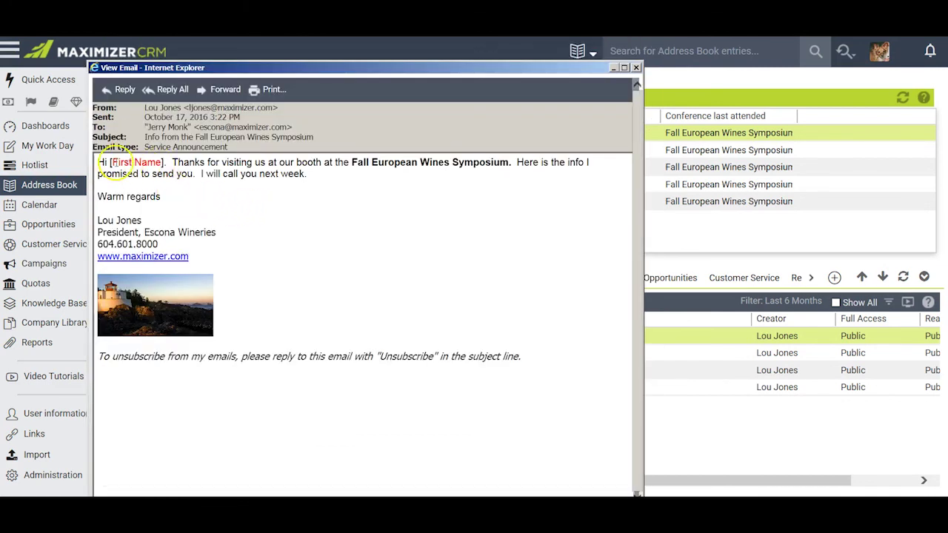
pyautogui.click(636, 68)
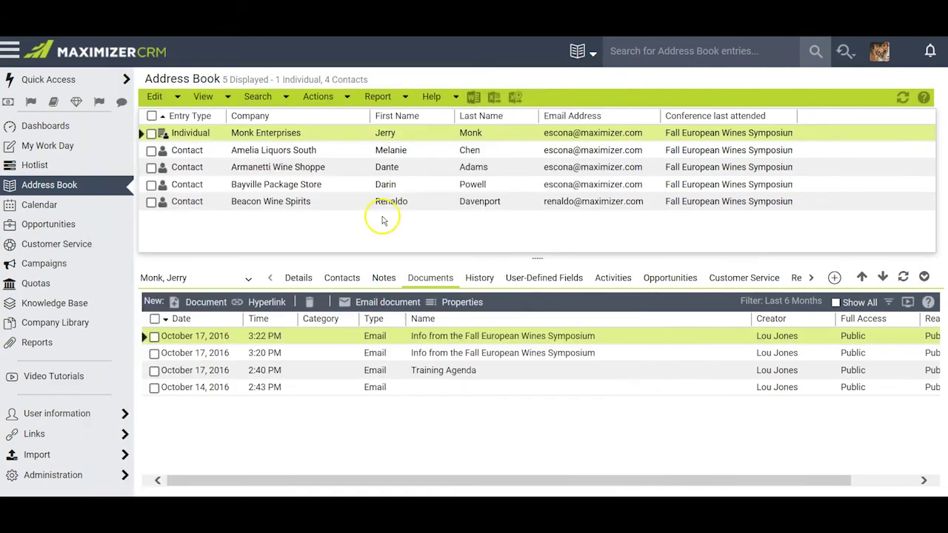
# Step: Start another email to the Monk Enterprises entry only and load the "Conference follow up" template into it
pyautogui.rightClick(340, 134)
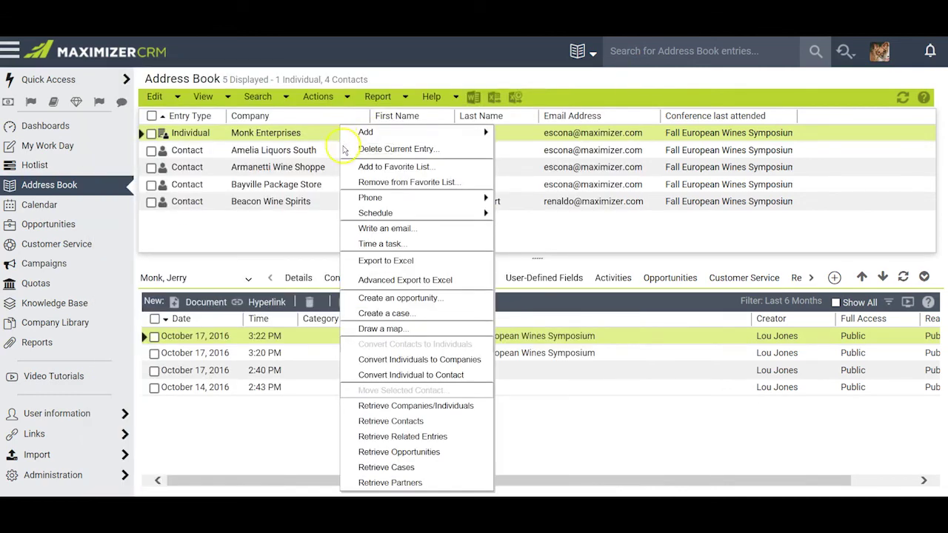
pyautogui.click(361, 229)
pyautogui.click(540, 314)
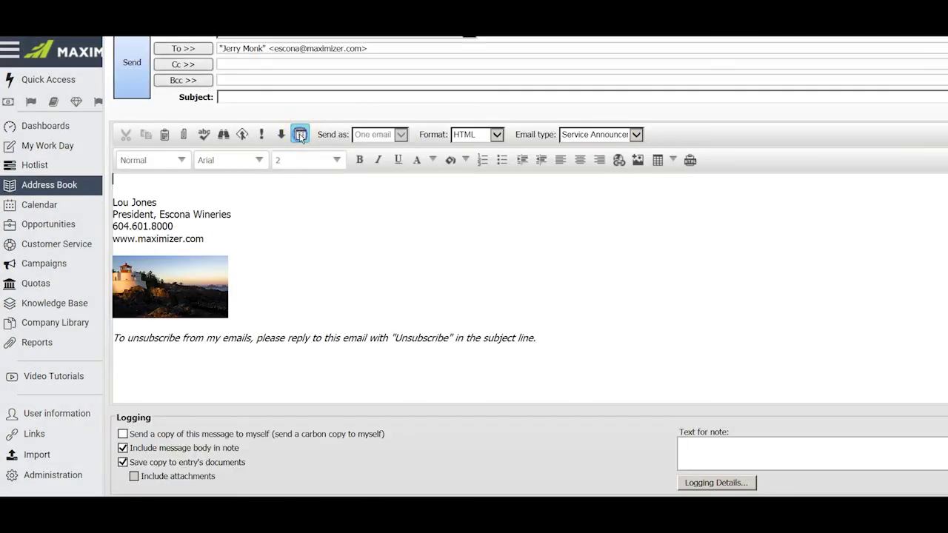
pyautogui.click(300, 134)
pyautogui.click(428, 206)
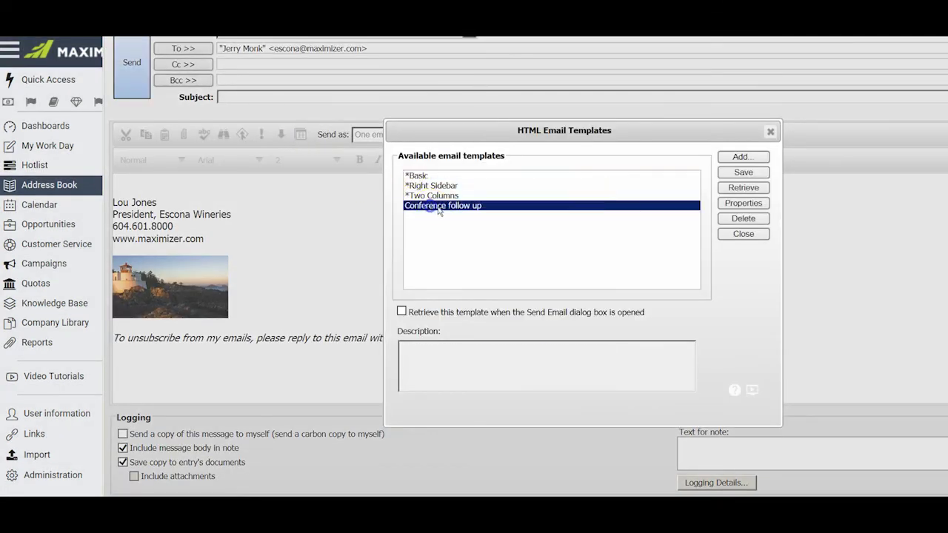
pyautogui.click(743, 187)
pyautogui.click(518, 289)
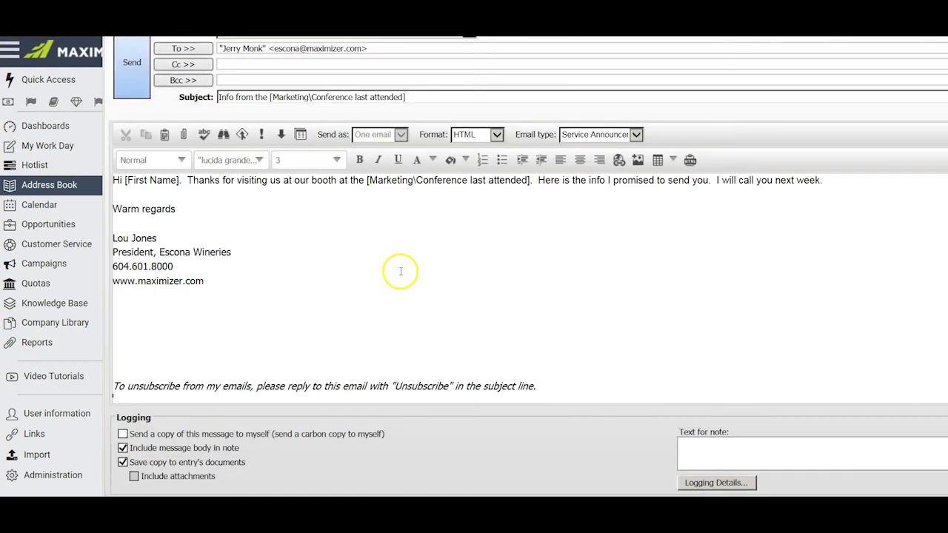
# Step: Color the whole [First Name] field red and bold the whole [Marketing\Conference last attended] field, brackets included, and send the email
pyautogui.click(176, 183)
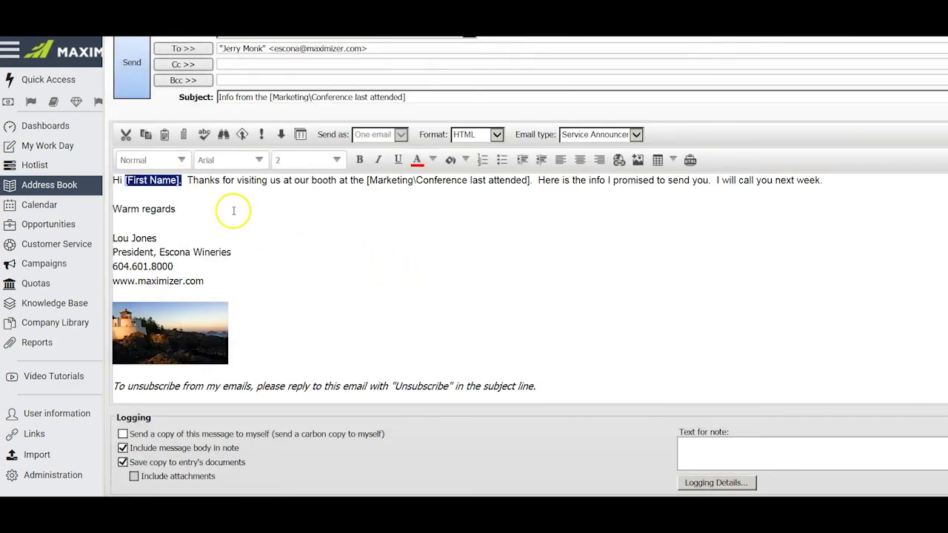
pyautogui.click(283, 211)
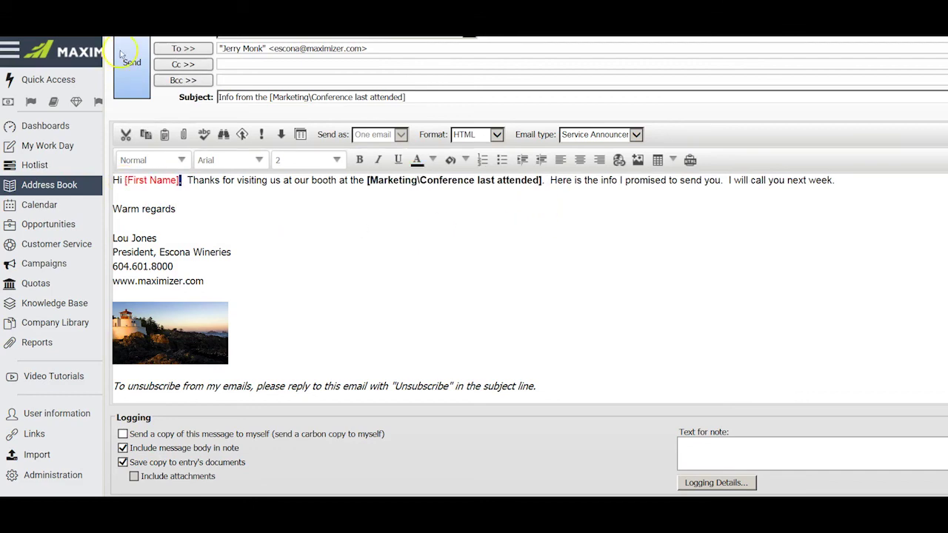
pyautogui.click(129, 64)
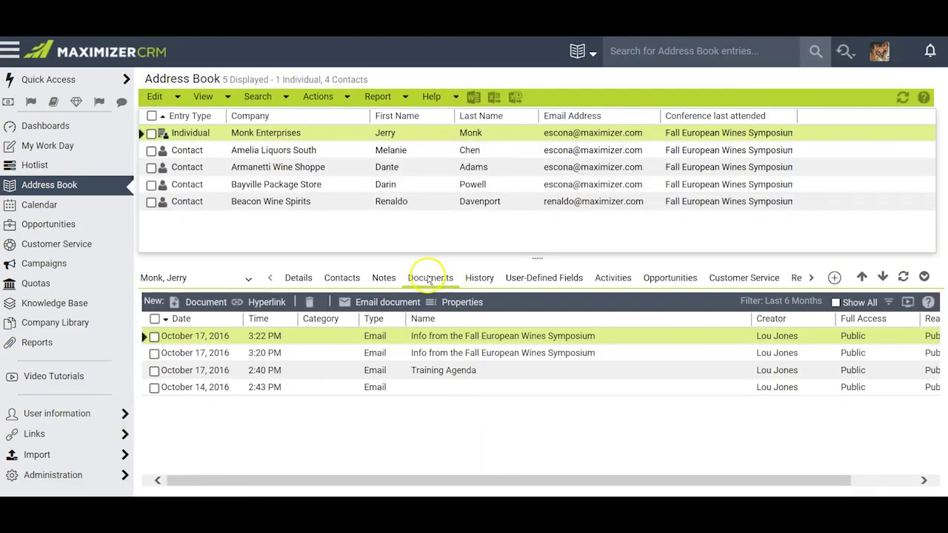
# Step: Refresh the Monk Enterprises documents and open the latest follow-up email to check its formatted merge fields
pyautogui.click(903, 276)
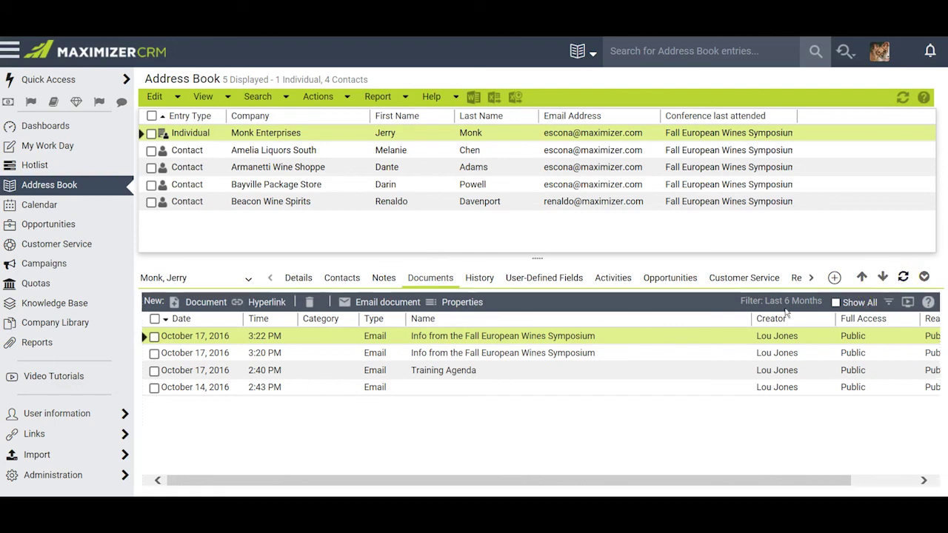
pyautogui.doubleClick(503, 337)
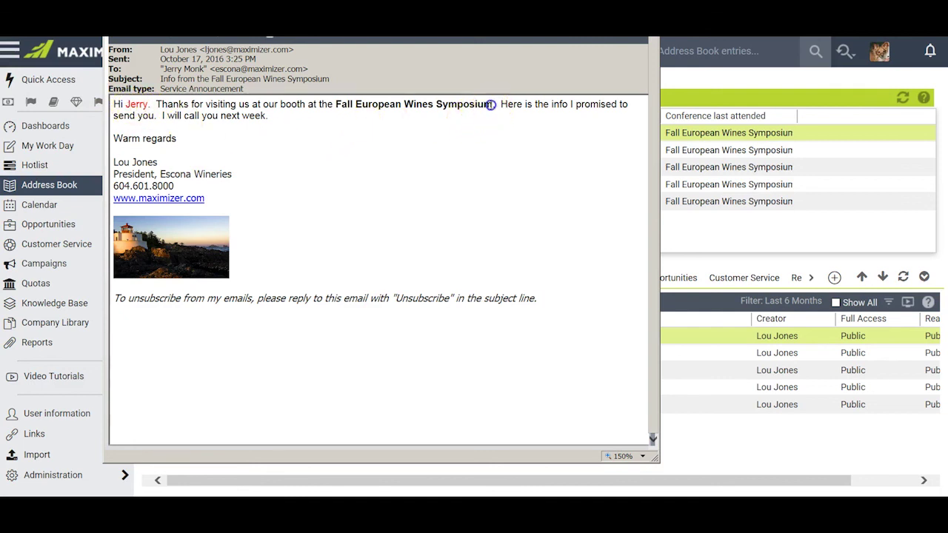
pyautogui.moveTo(493, 104); pyautogui.dragTo(346, 106)
pyautogui.click(354, 125)
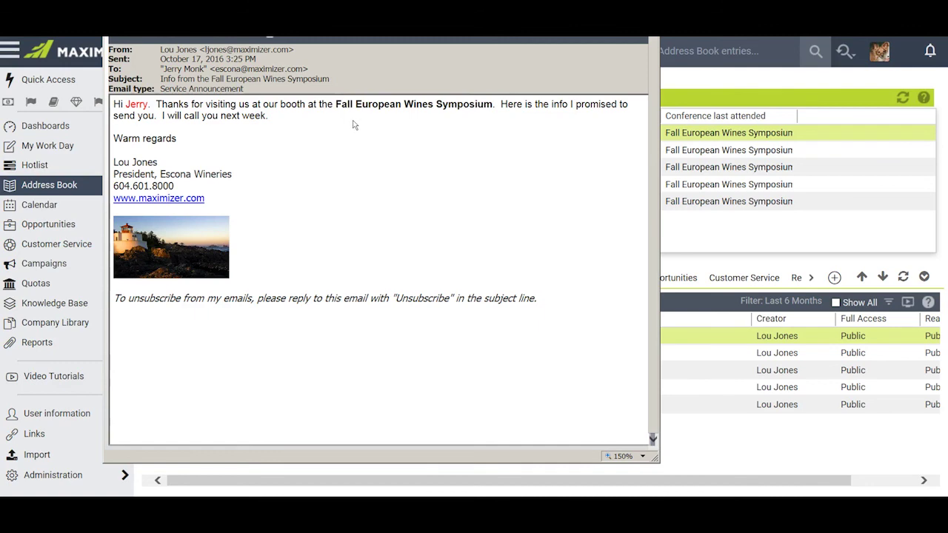